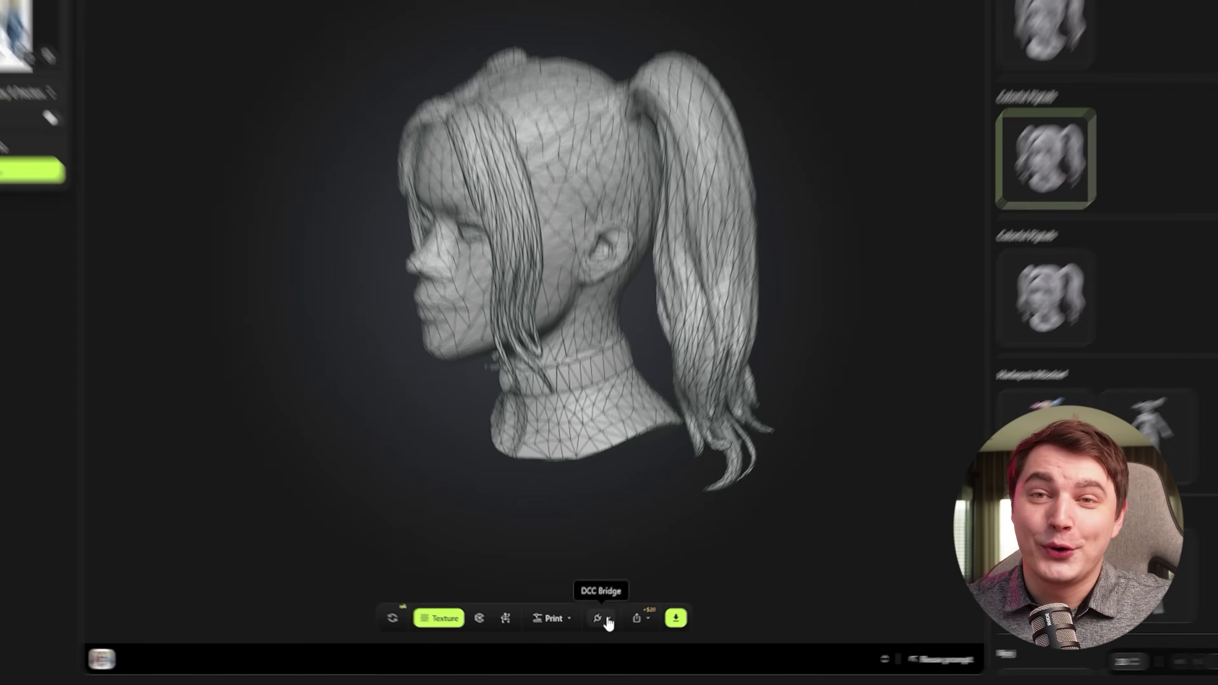
- Open the DCC Bridge list to send the head model to Blender, Godot or Unity
click(603, 631)
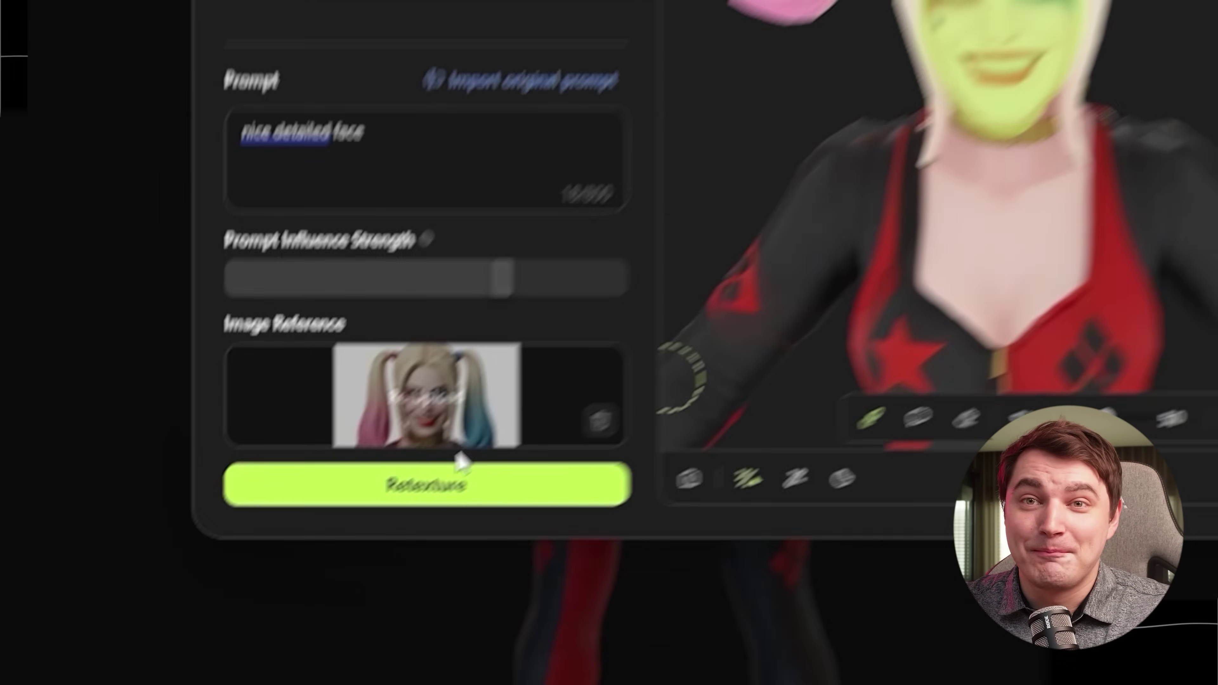
- Retexture the masked face area with the prompt 'nice detailed face'
click(269, 616)
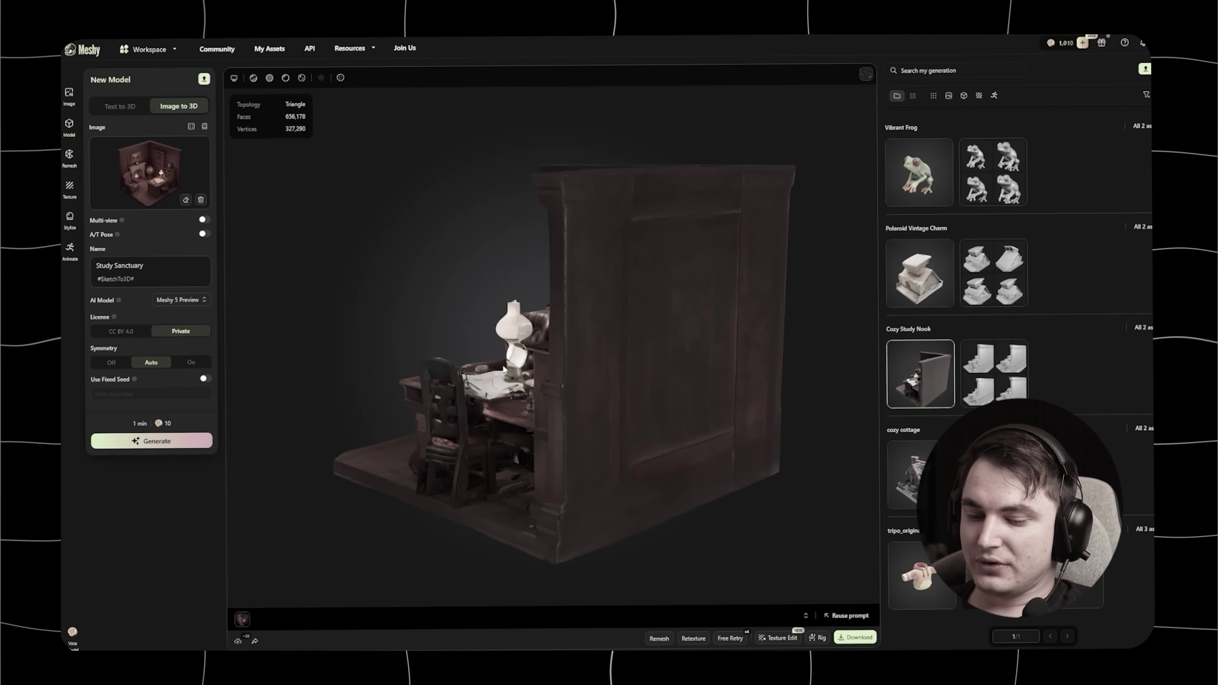
mouse_move(504, 369)
mouse_down()
mouse_move(570, 341)
mouse_move(529, 343)
mouse_move(510, 360)
mouse_up()
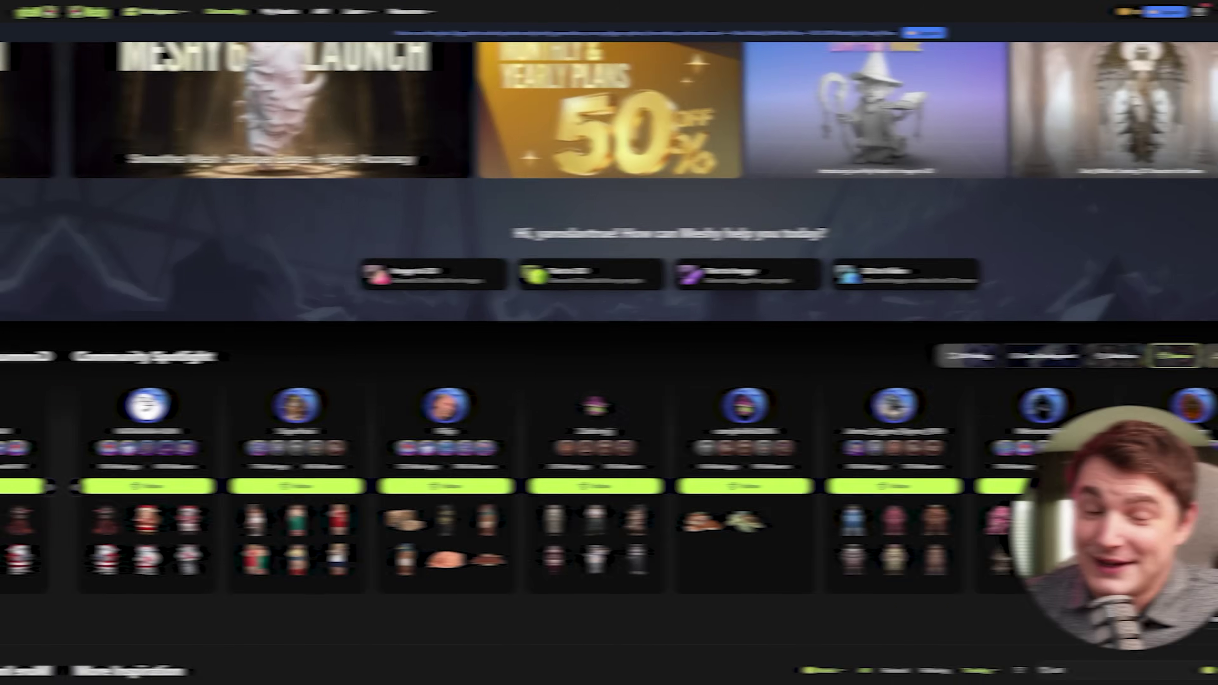
scroll(610, 336, down, 5)
scroll(609, 336, down, 6)
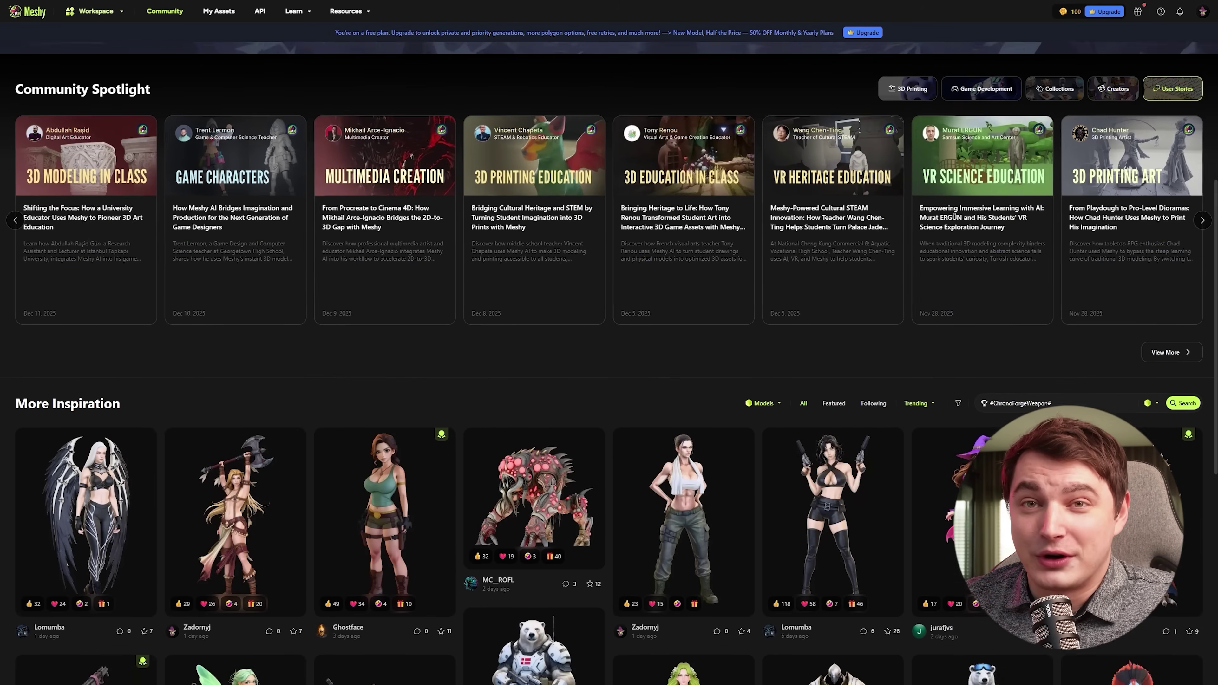
scroll(609, 336, down, 4)
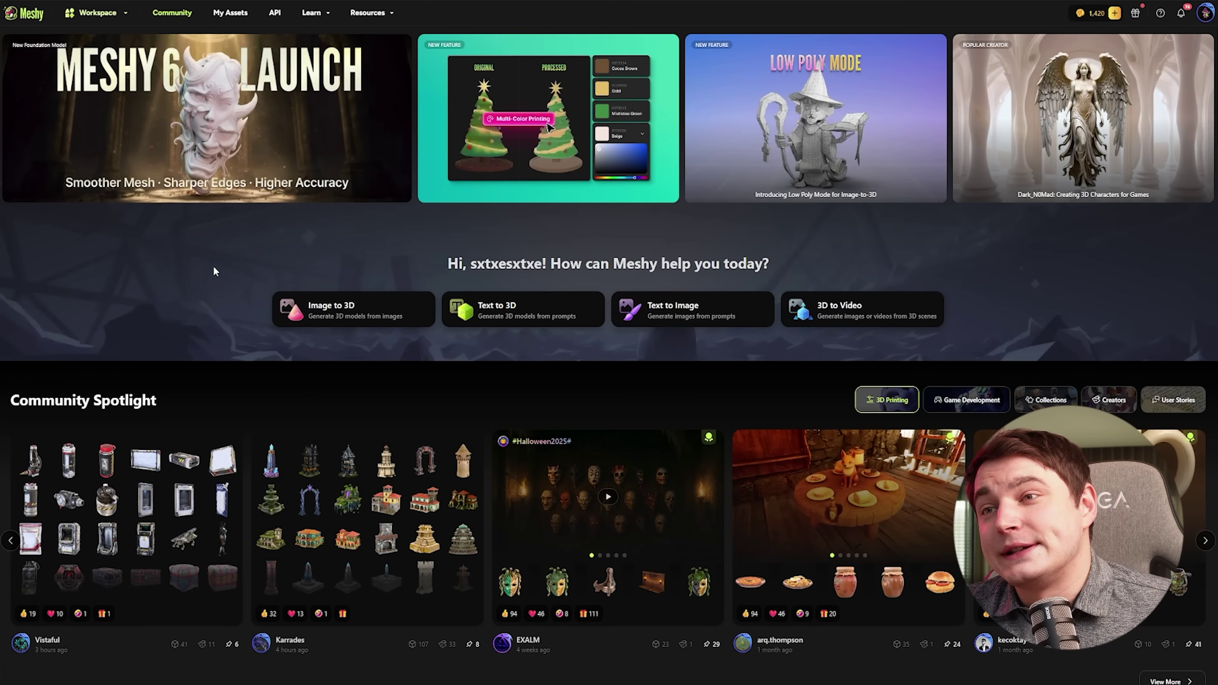
scroll(214, 265, down, 9)
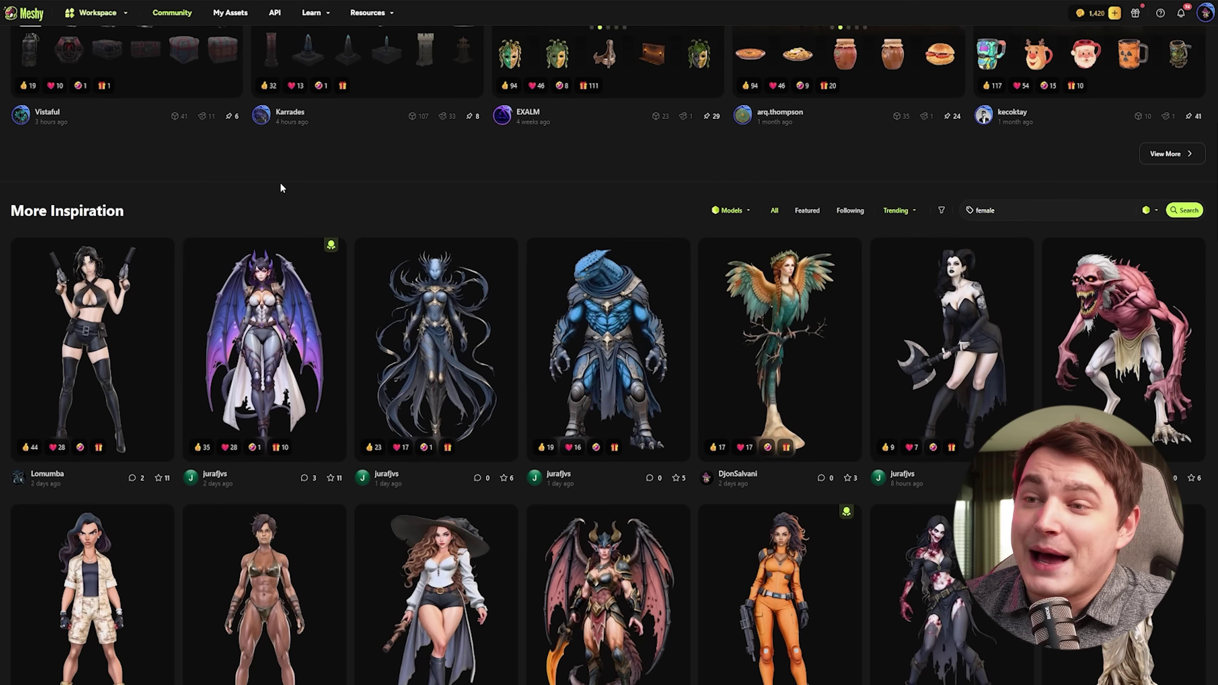
scroll(331, 182, down, 3)
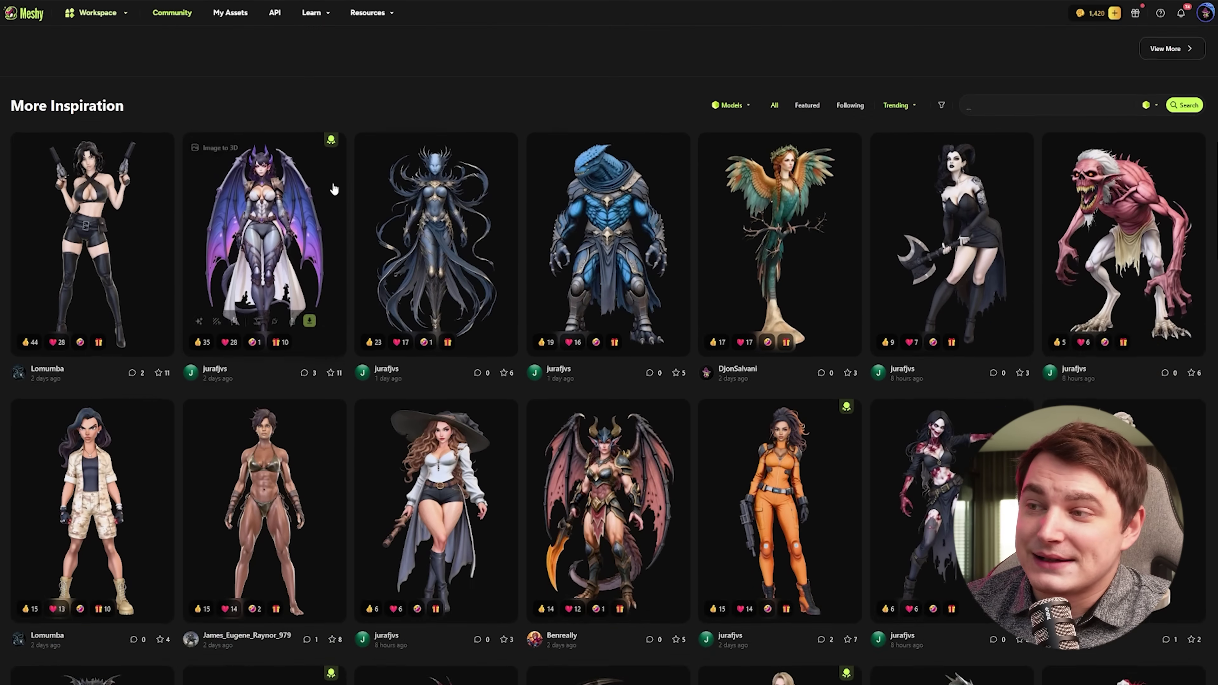
scroll(334, 195, down, 1)
scroll(336, 211, down, 8)
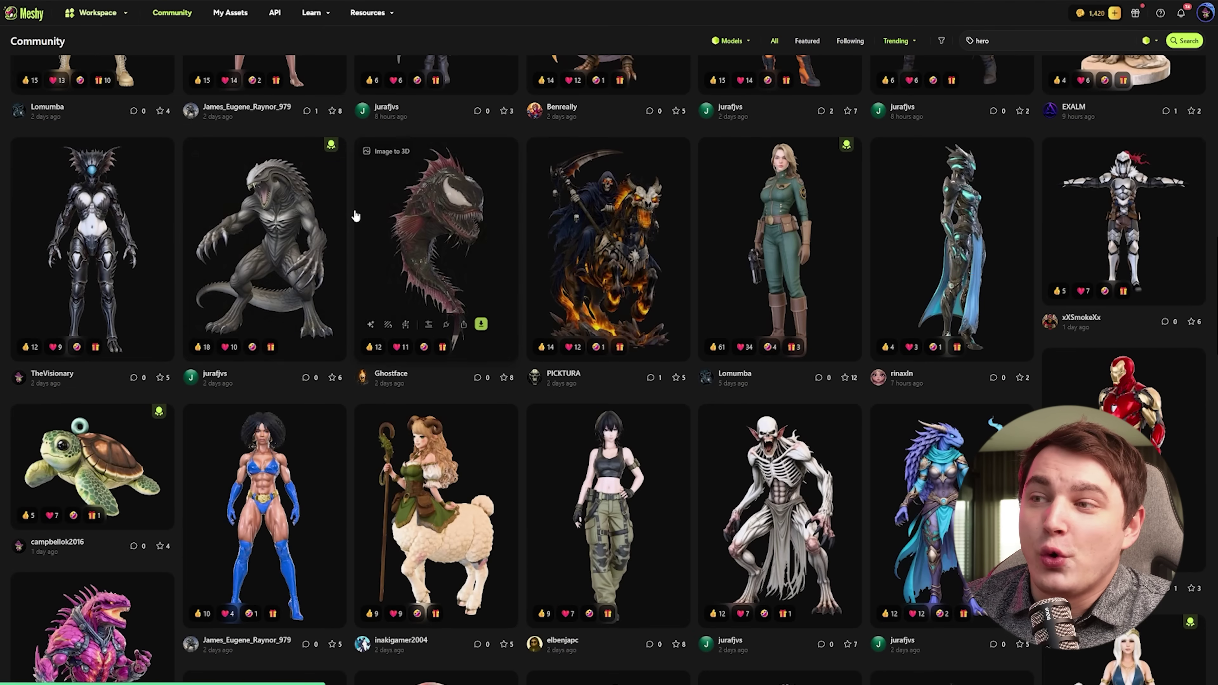
scroll(355, 216, down, 1)
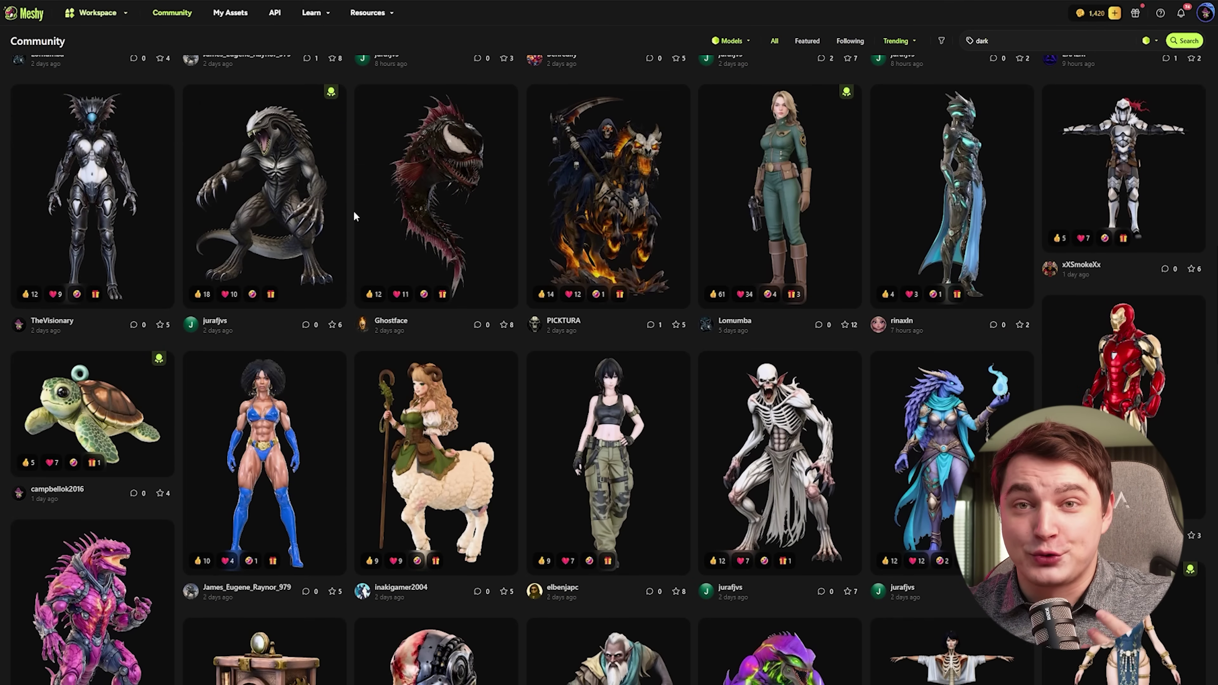
scroll(353, 212, down, 4)
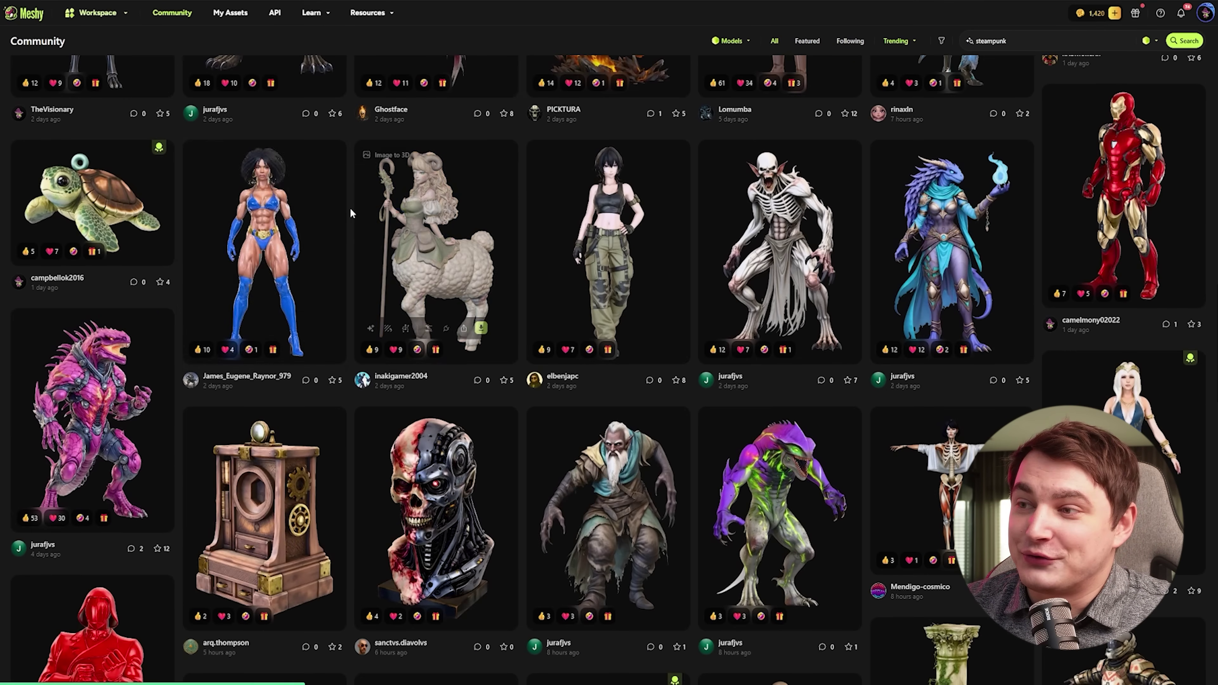
scroll(344, 222, down, 10)
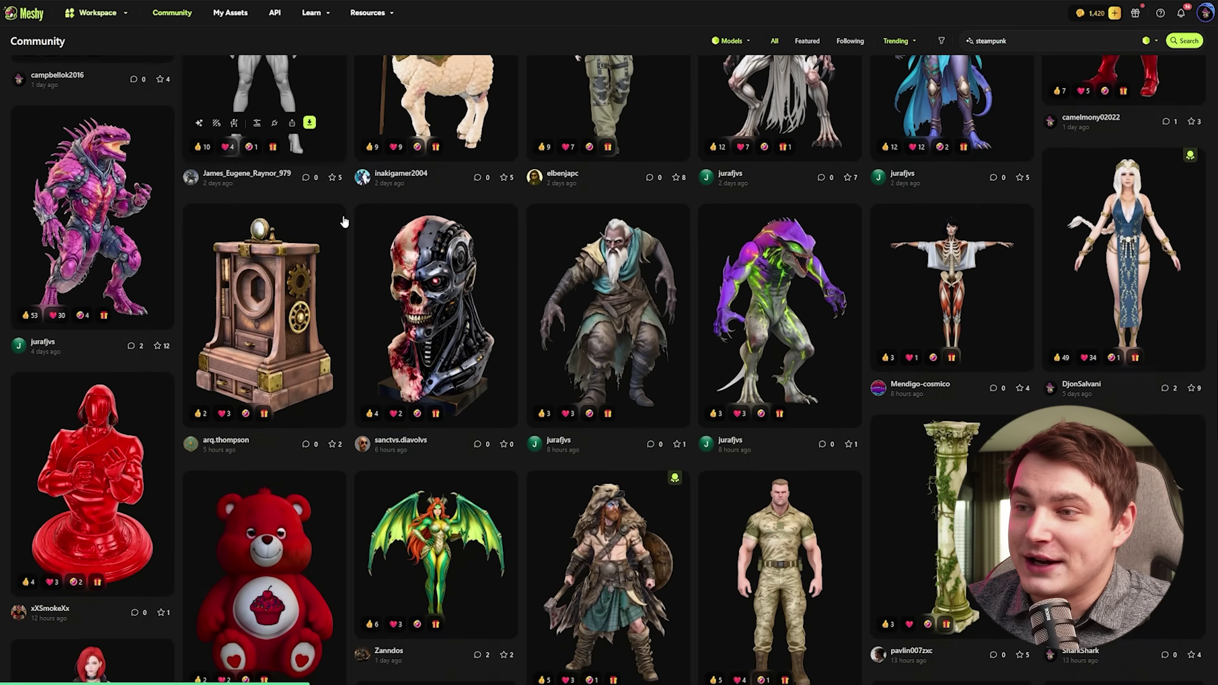
click(949, 346)
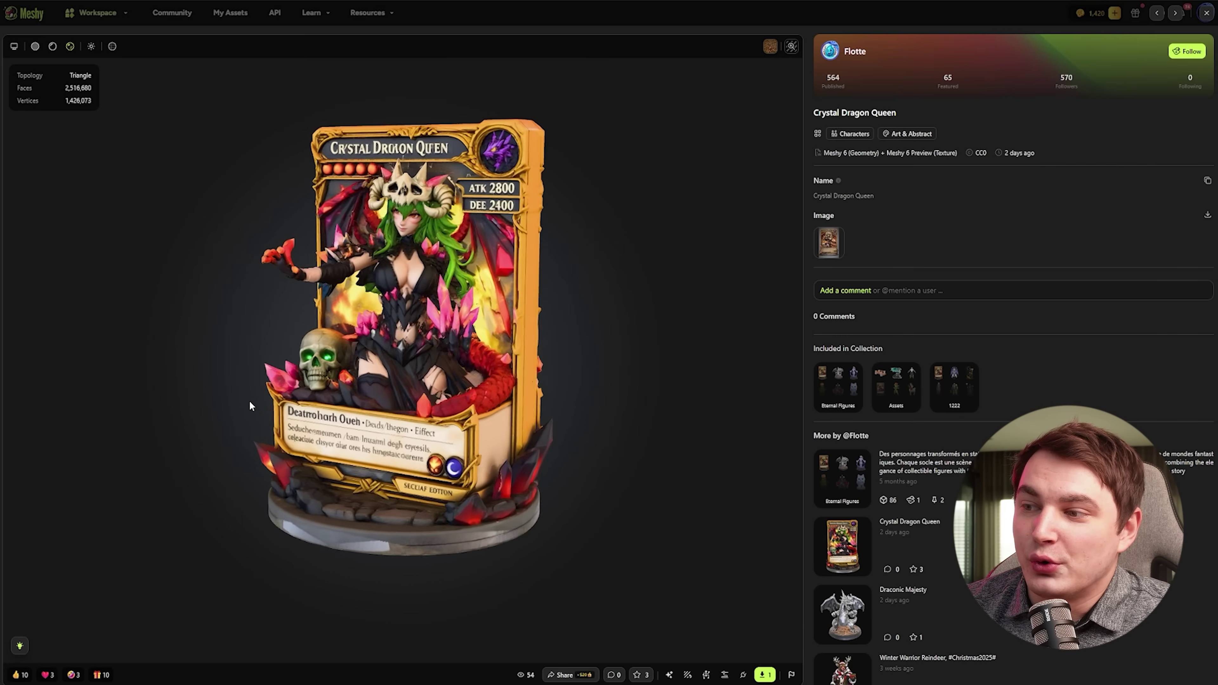
key(Escape)
scroll(421, 204, up, 5)
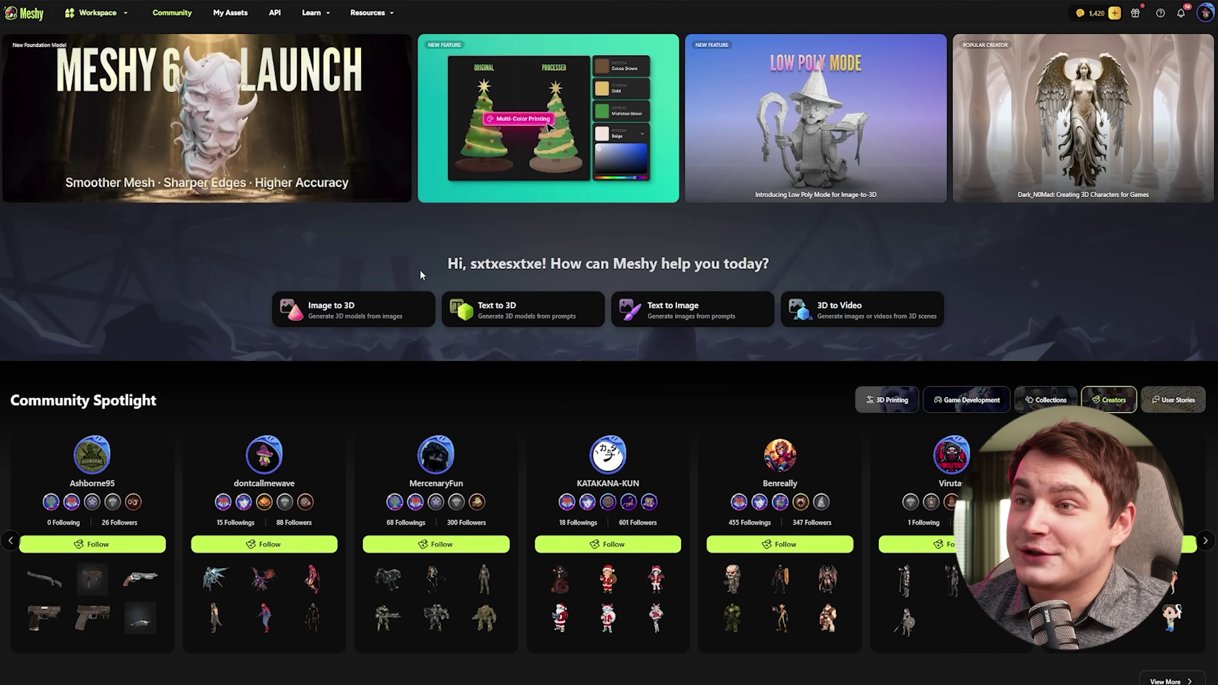
- Scroll down the Community page to browse the More Inspiration collections grid
scroll(416, 278, down, 12)
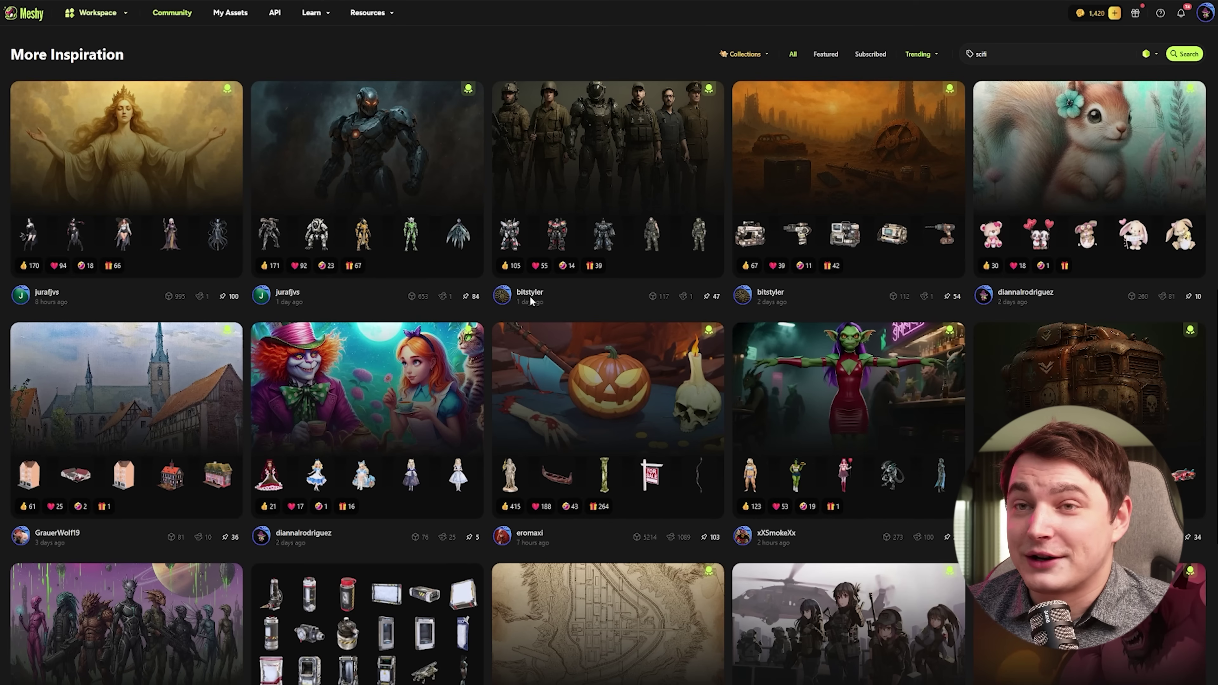
scroll(454, 332, down, 5)
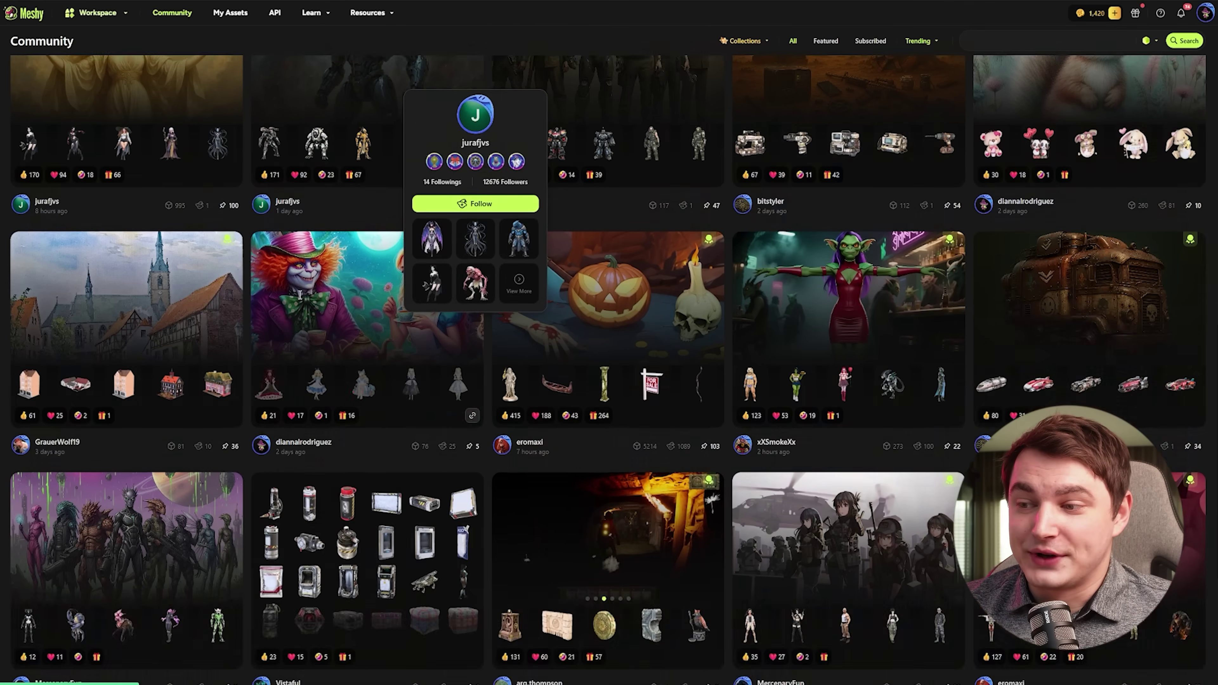
scroll(420, 379, down, 3)
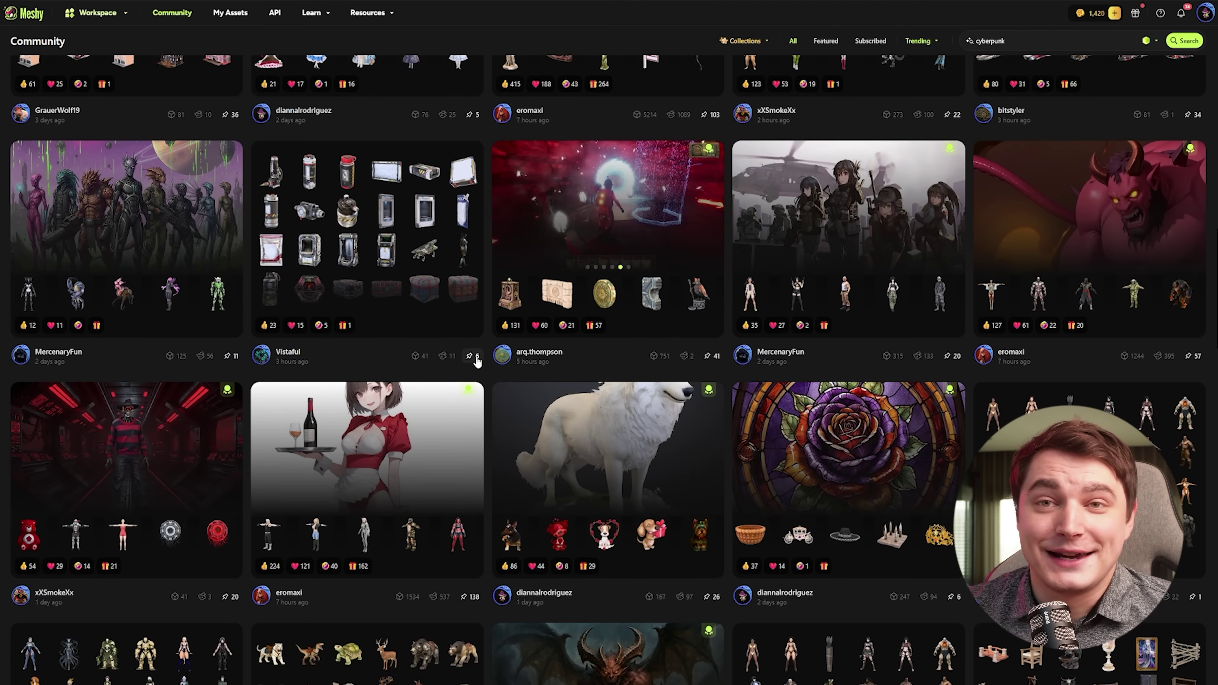
scroll(480, 358, down, 3)
- Open the Character in T-Pose community model and orbit it to see all sides
click(316, 376)
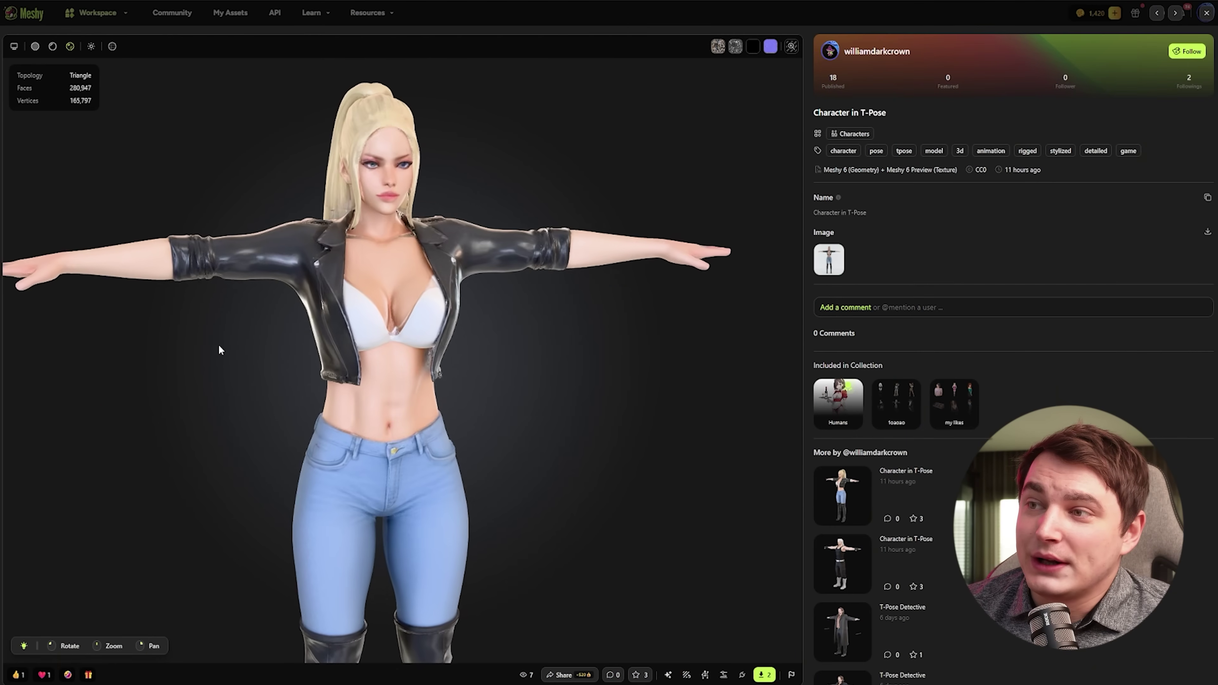
scroll(247, 341, down, 2)
drag(247, 342, 172, 315)
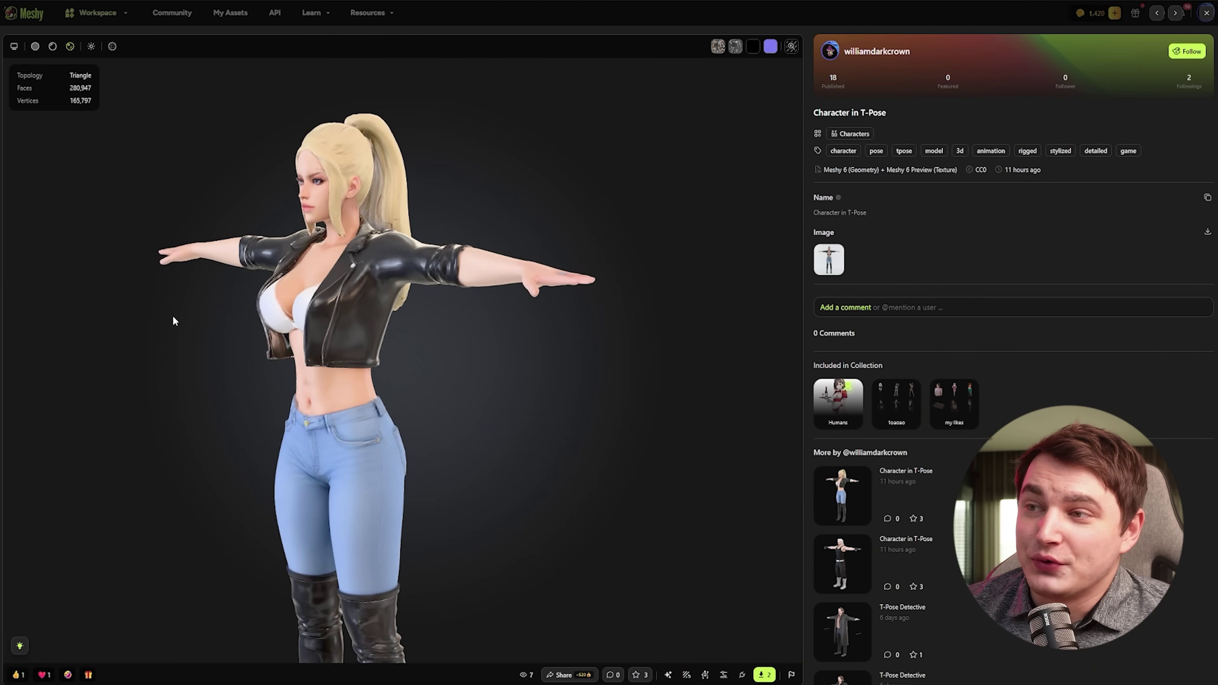
scroll(443, 284, up, 2)
mouse_move(442, 284)
mouse_down()
mouse_move(492, 163)
mouse_move(427, 273)
mouse_up()
scroll(427, 272, up, 2)
- Switch the model to untextured clay view, orbit it slightly, then close the viewer
click(35, 46)
drag(213, 269, 215, 308)
key(Escape)
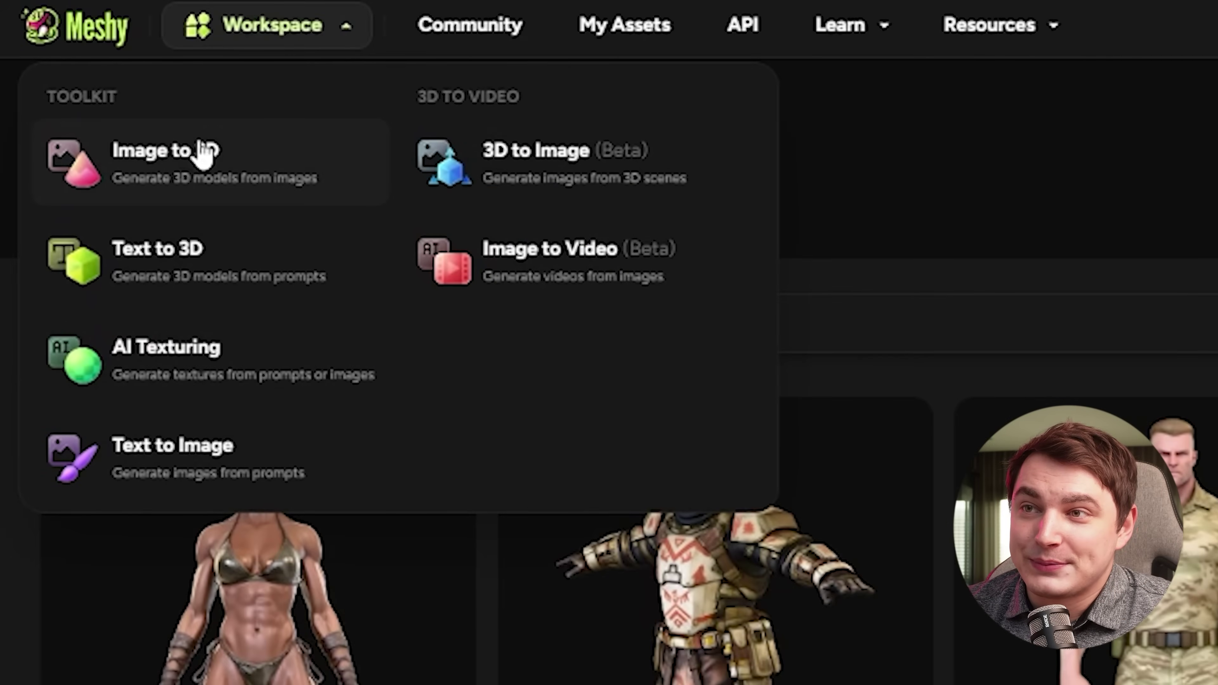
- Start Image to 3D, switch to the Image generation workspace, and show its AI model list
click(196, 176)
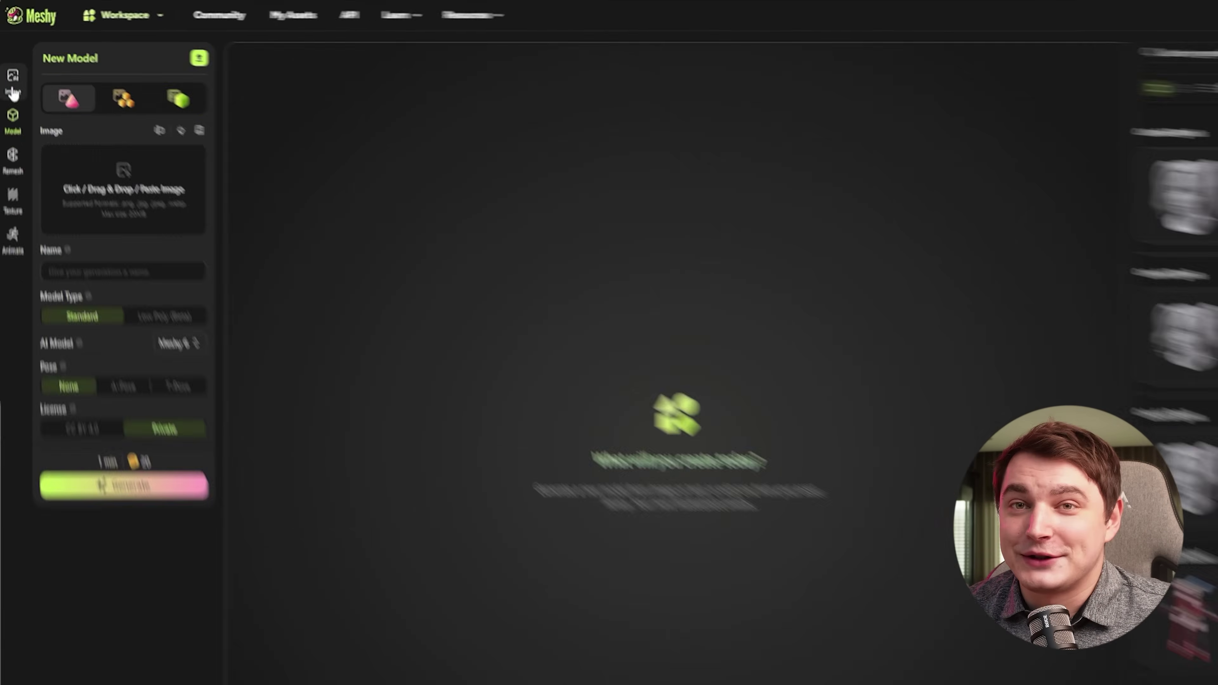
click(10, 72)
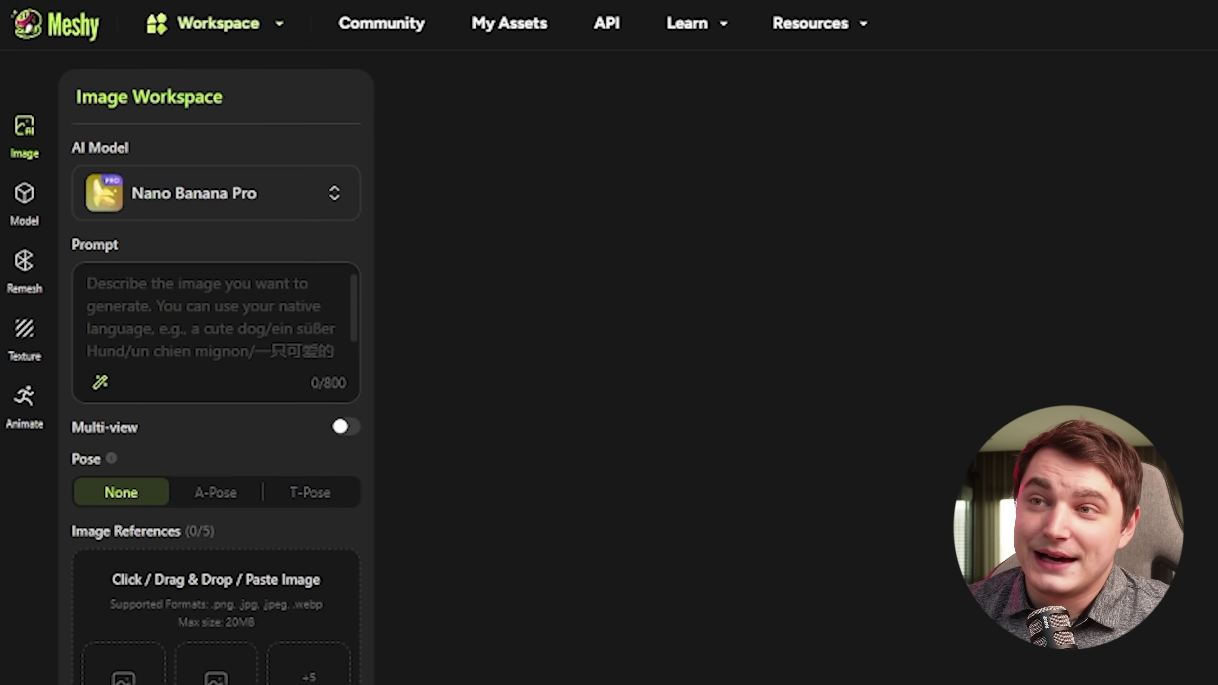
click(291, 193)
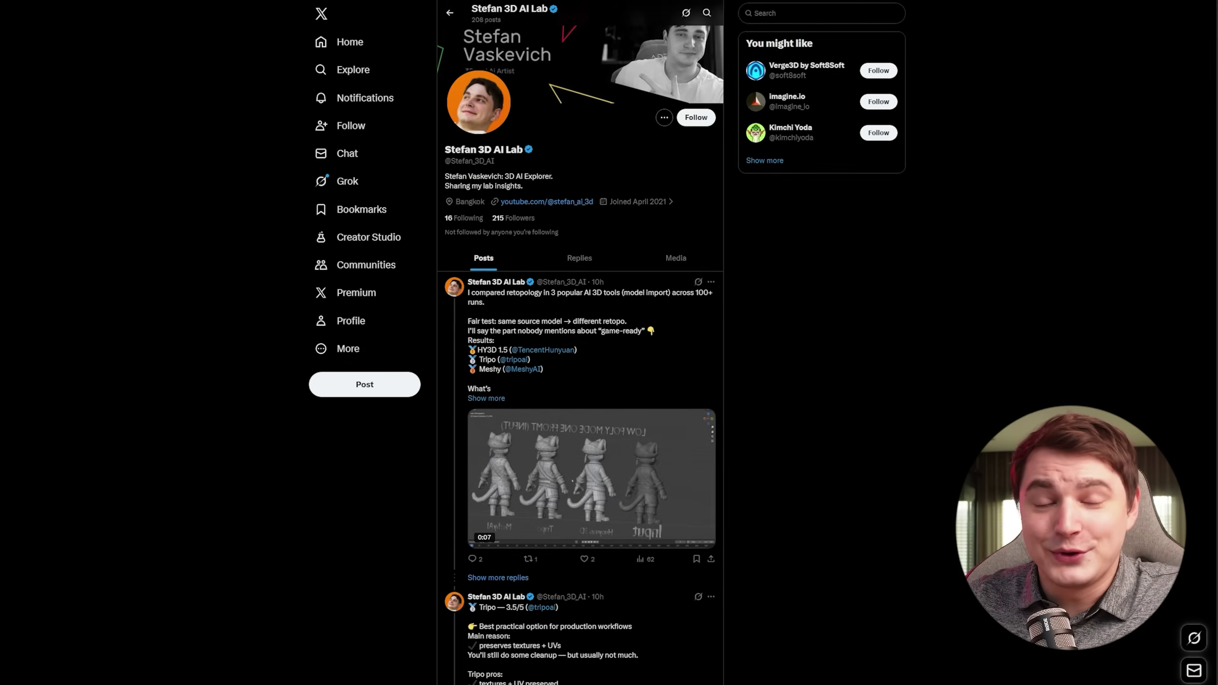
scroll(575, 336, down, 7)
scroll(588, 336, down, 5)
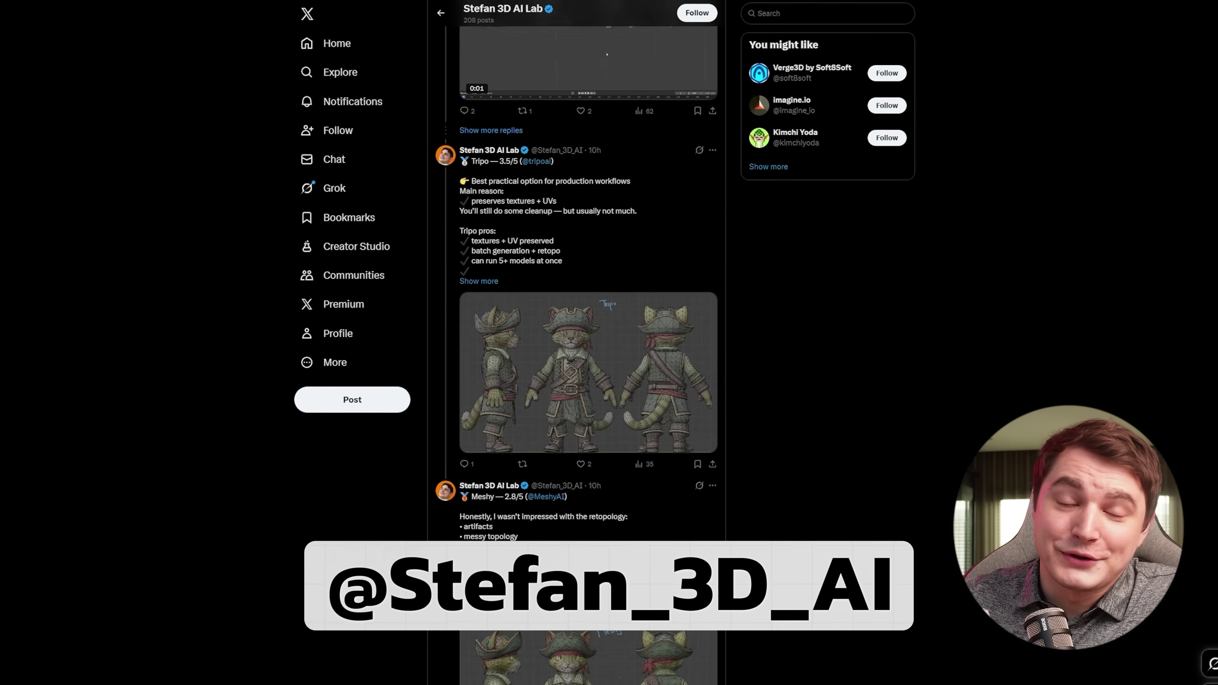
scroll(588, 336, down, 8)
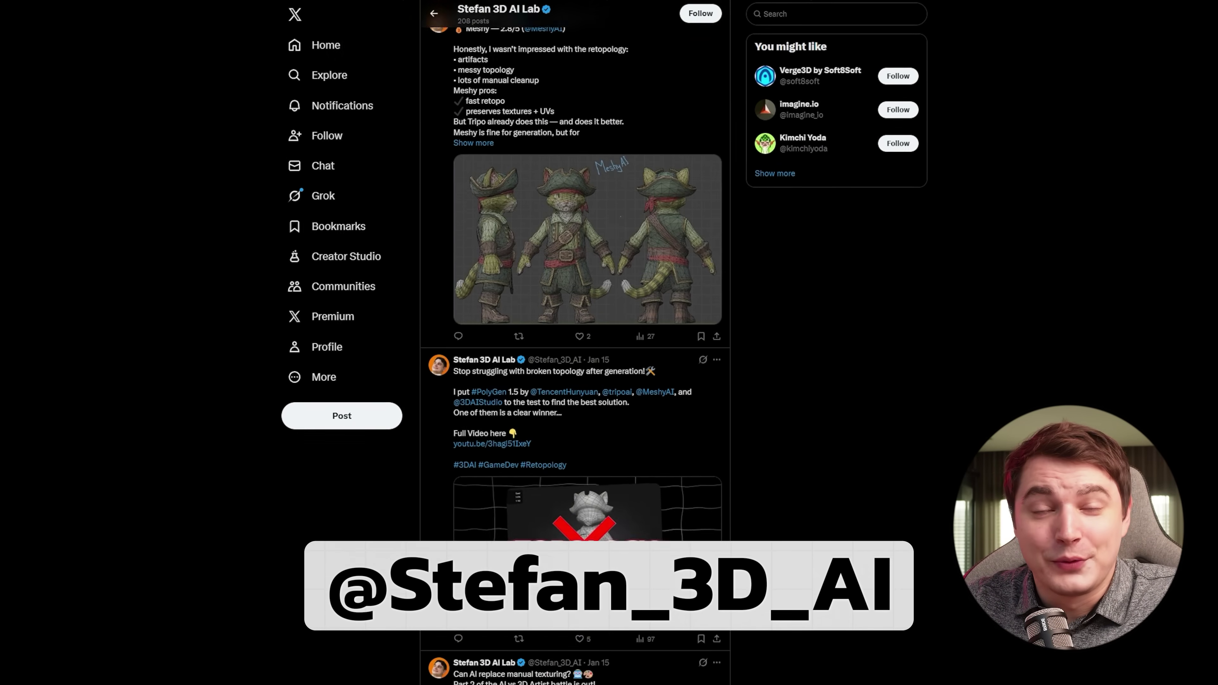
scroll(588, 336, down, 10)
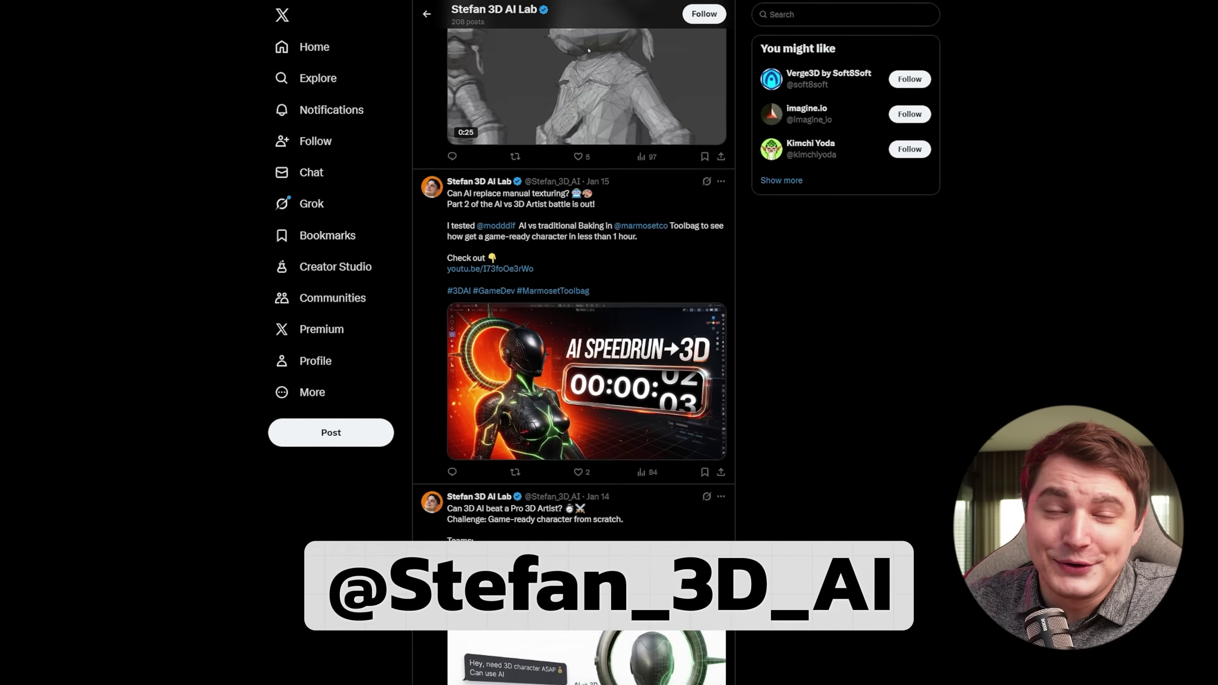
scroll(587, 336, down, 3)
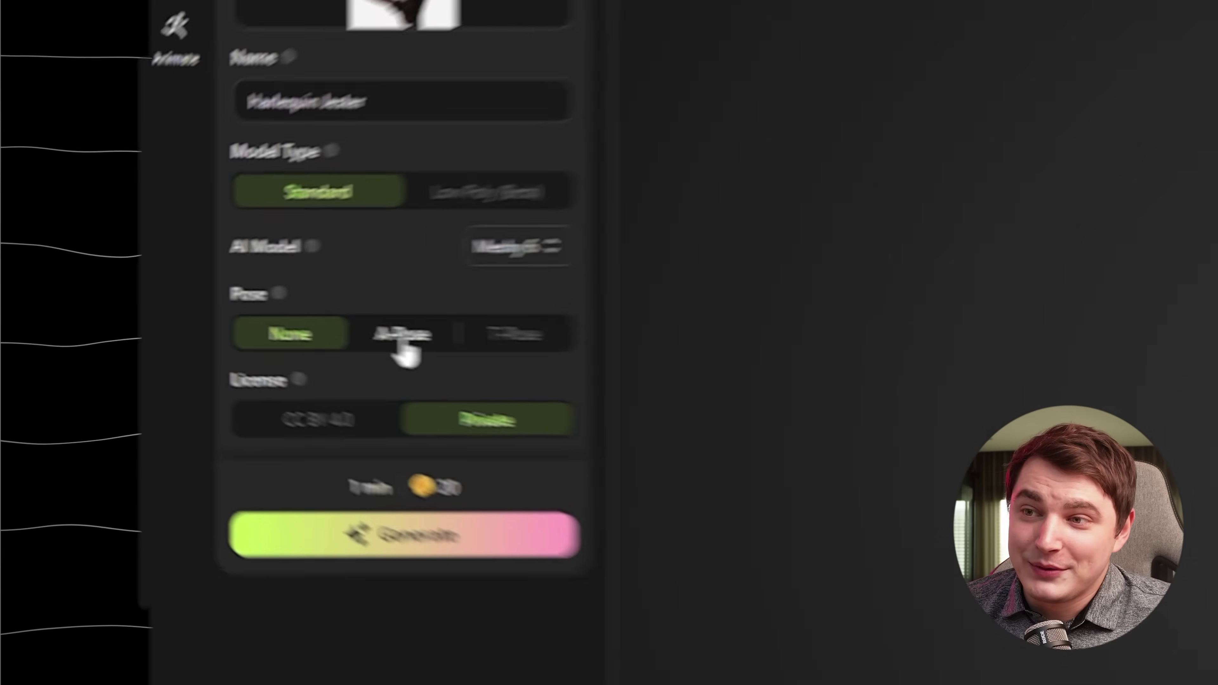
- Set the pose to A-Pose and launch two Harlequin Jester model generations
click(99, 311)
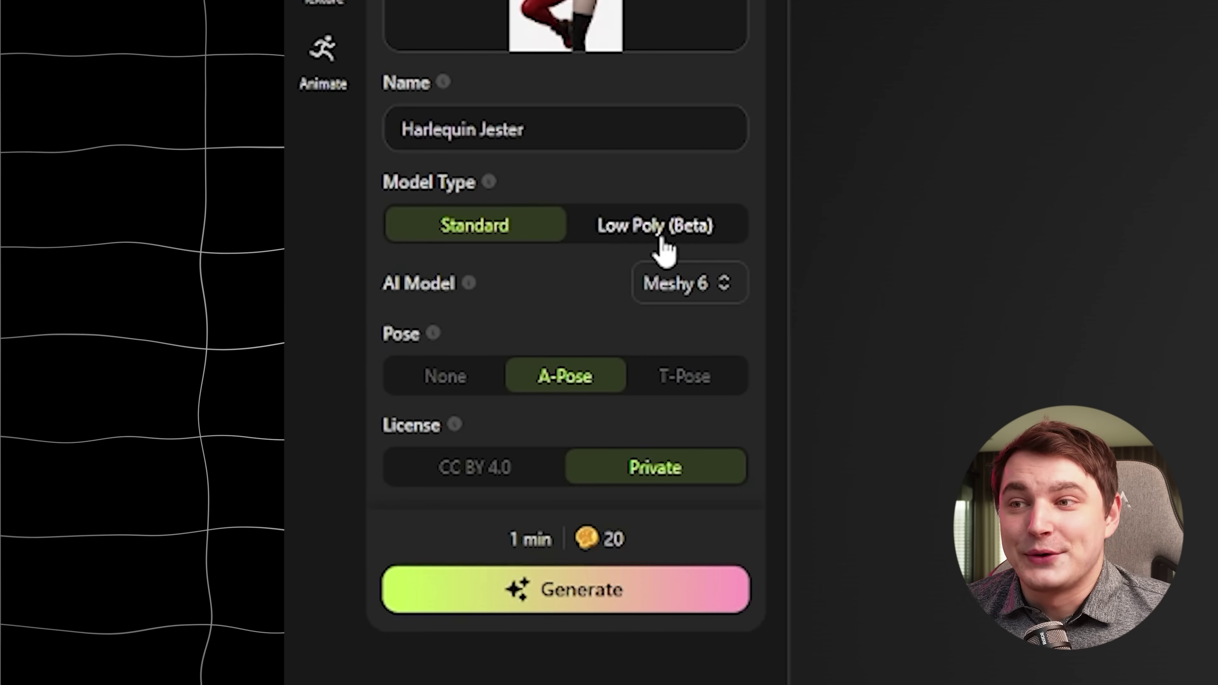
click(583, 595)
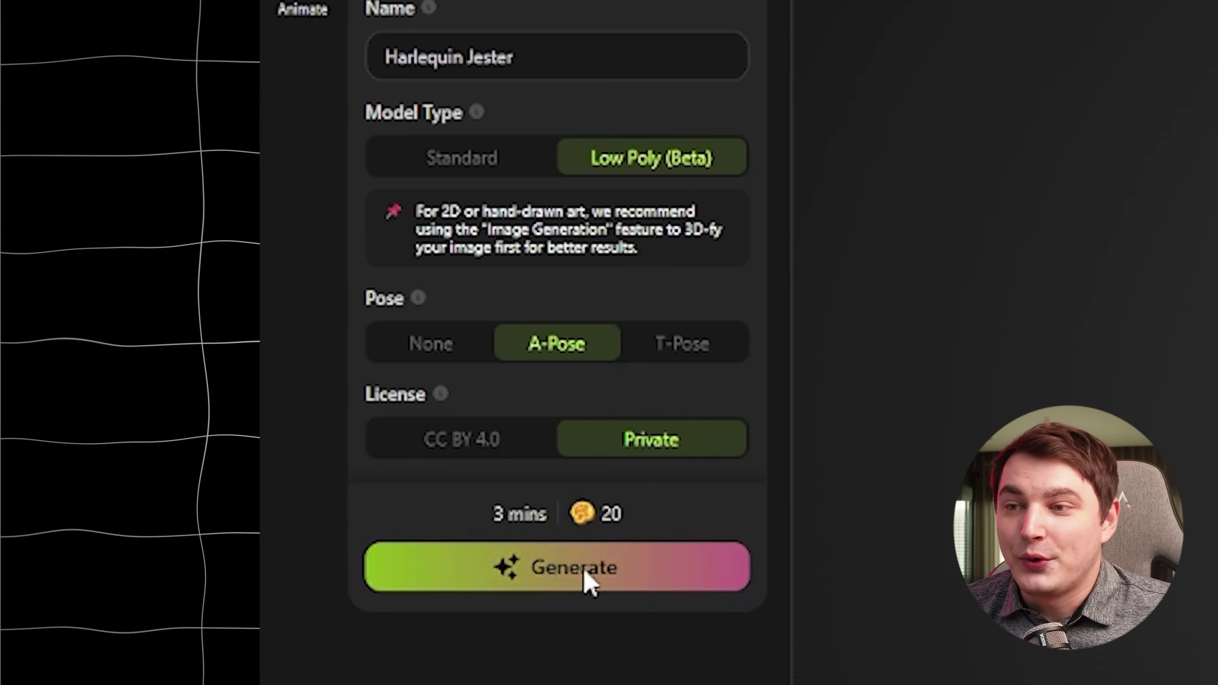
click(585, 577)
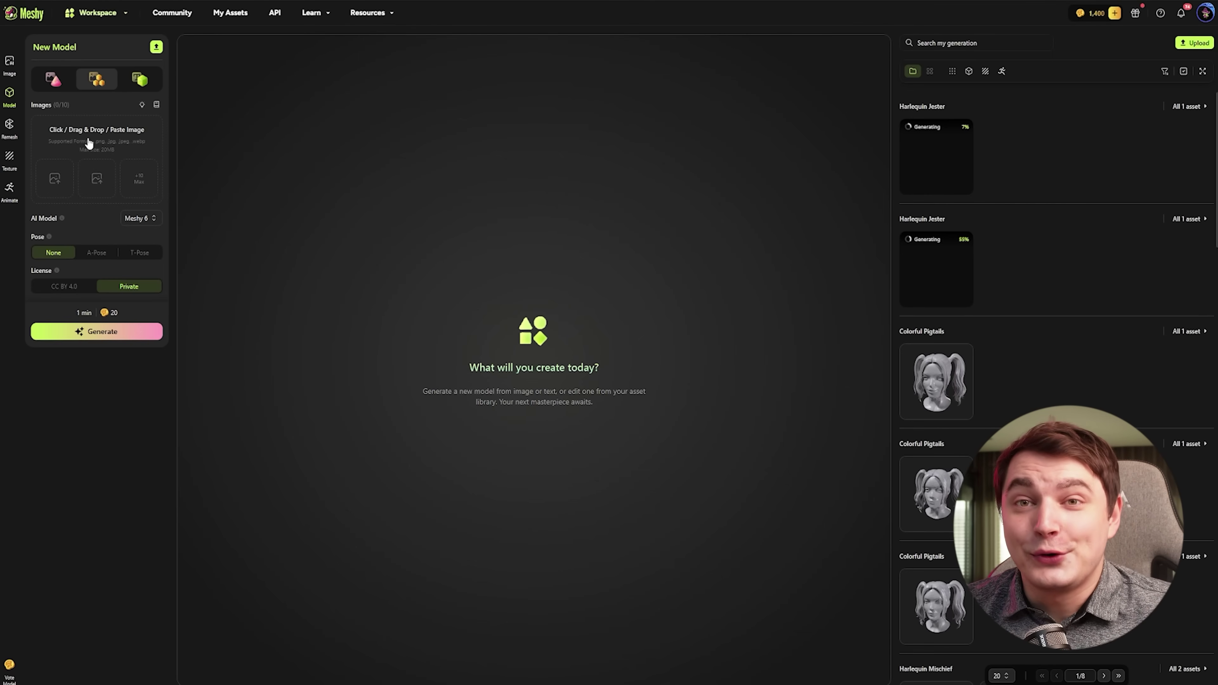
- Upload all eight Harley reference PNGs into the multi-image upload area
click(89, 143)
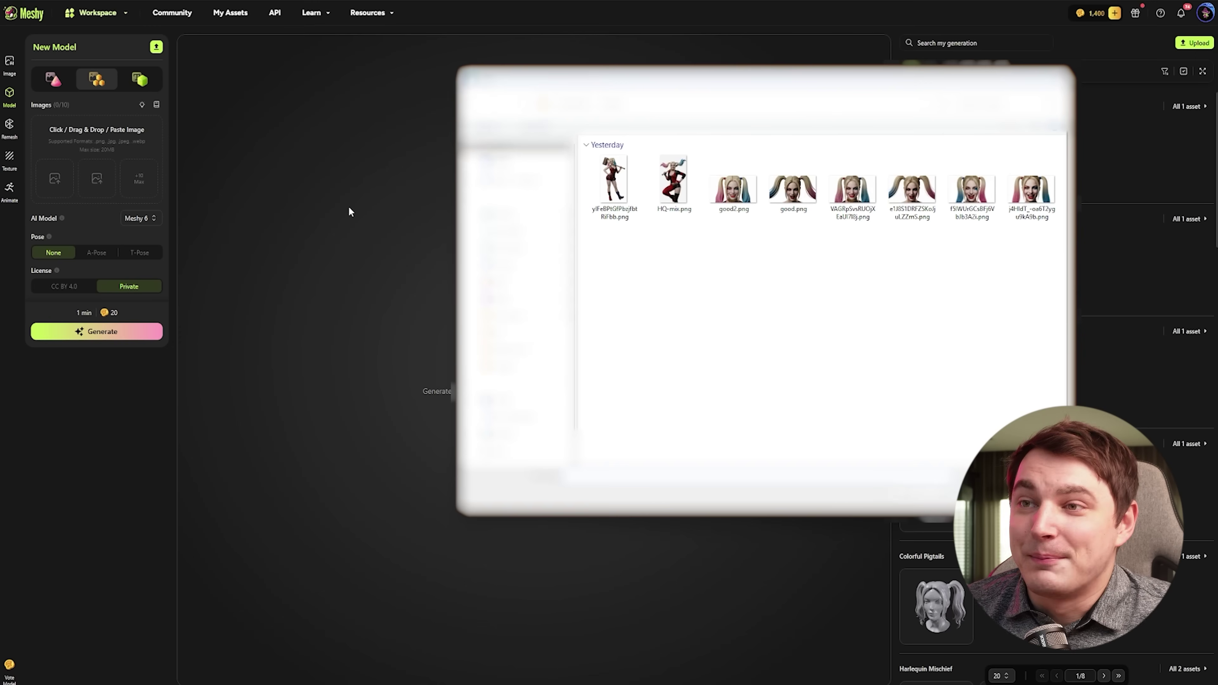
drag(1050, 273, 595, 159)
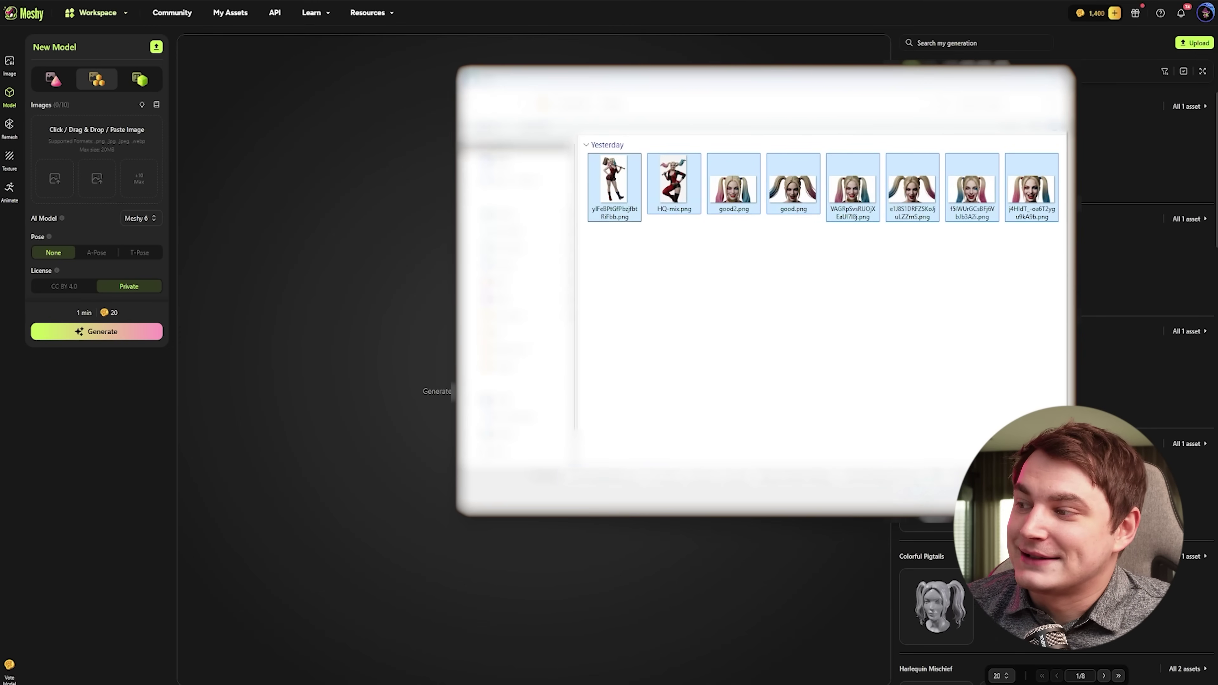
key(Return)
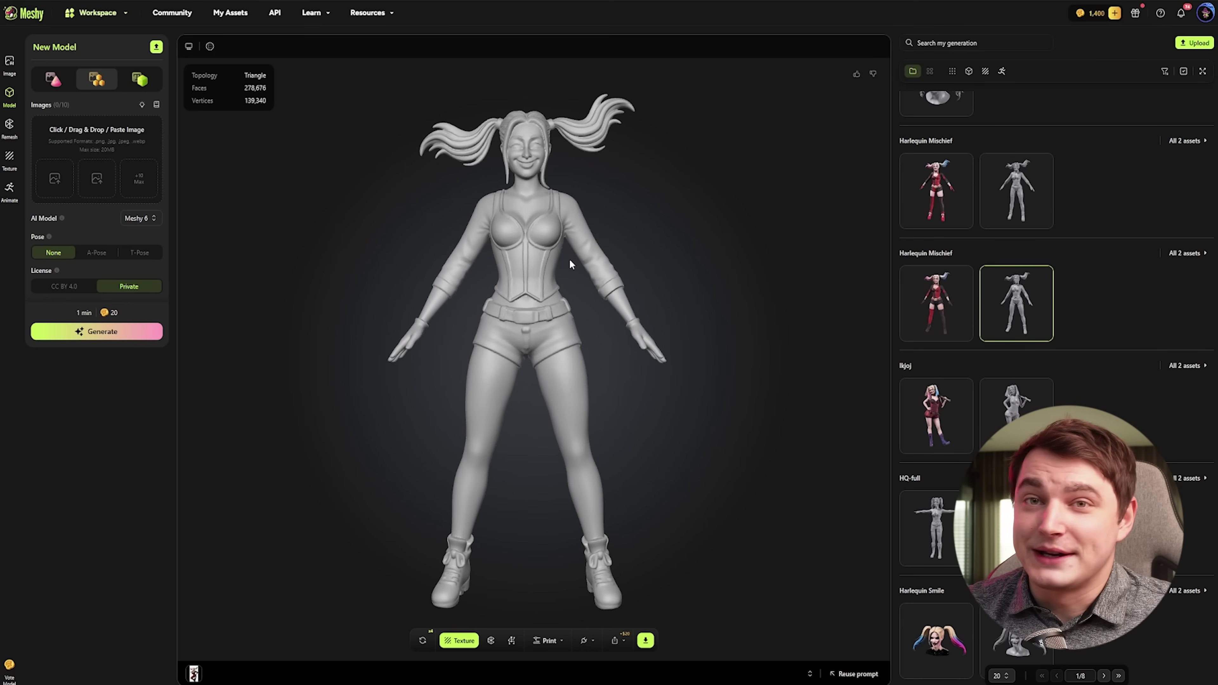
- Load the low-poly Harlequin Mischief model, then view the textured version from behind
click(1041, 194)
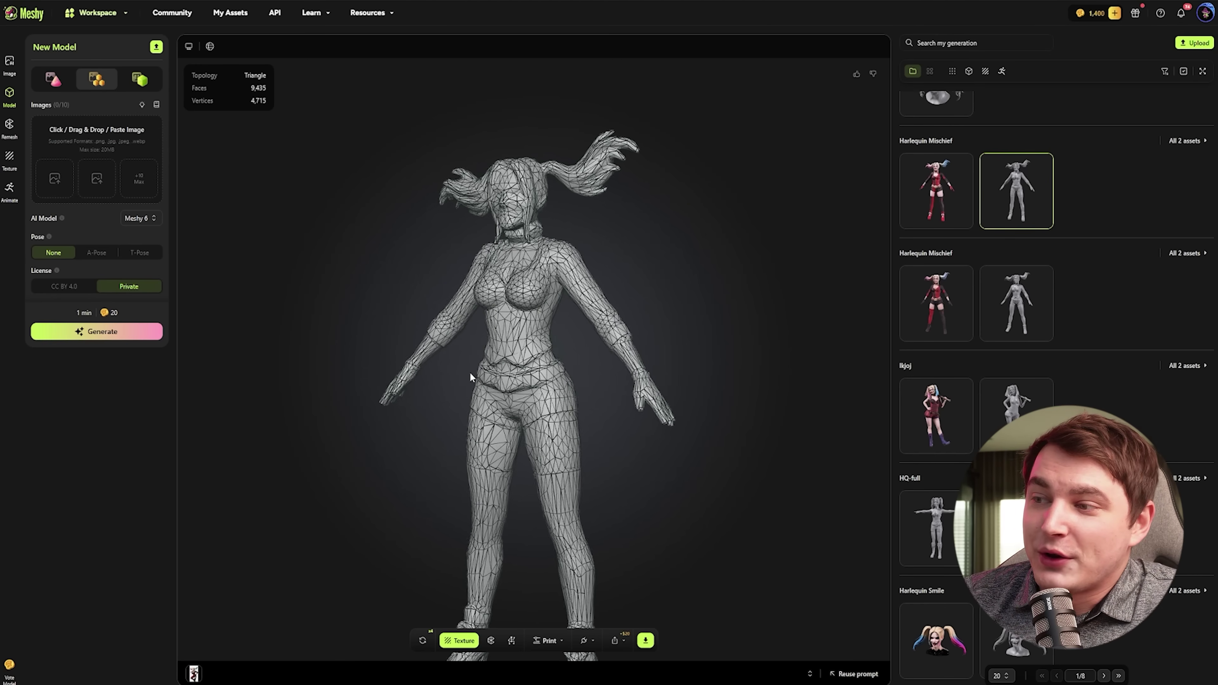
scroll(461, 299, up, 3)
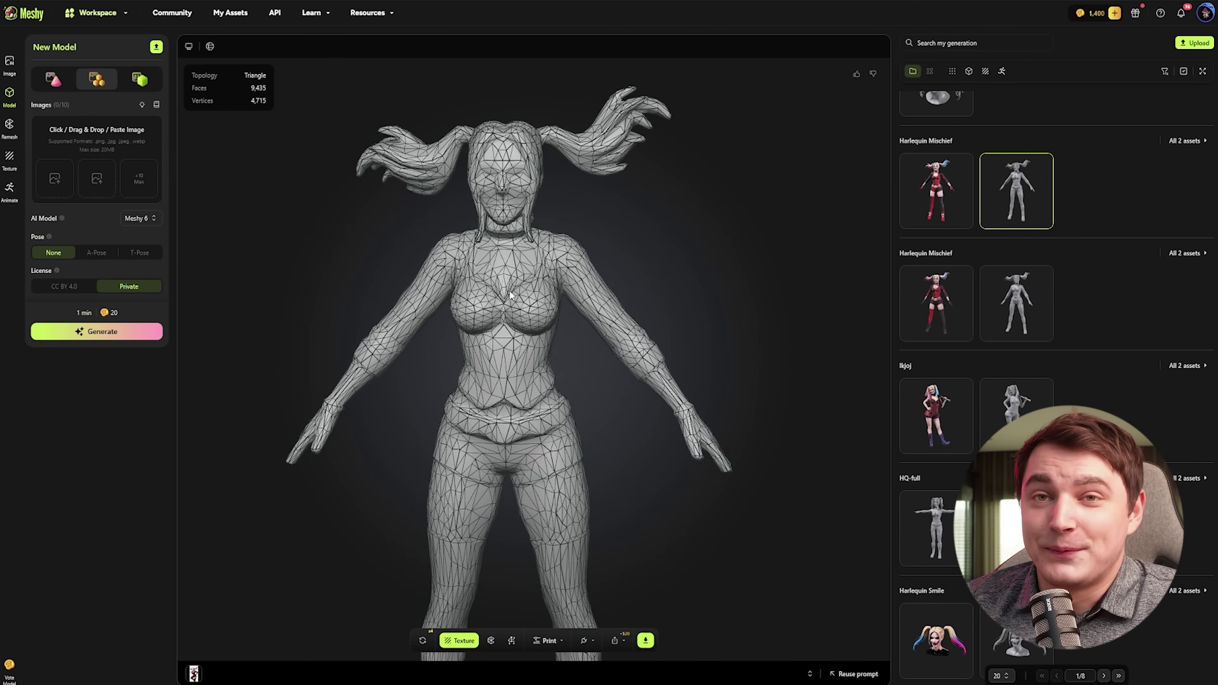
scroll(529, 303, down, 3)
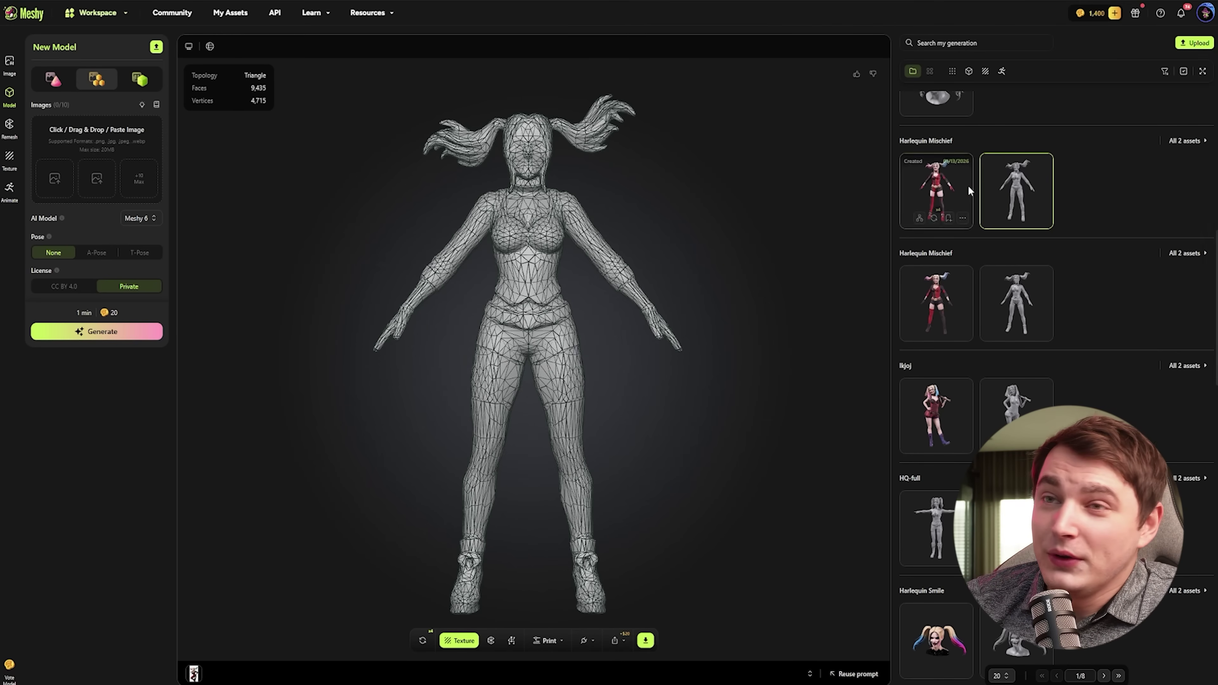
click(948, 178)
drag(497, 274, 593, 269)
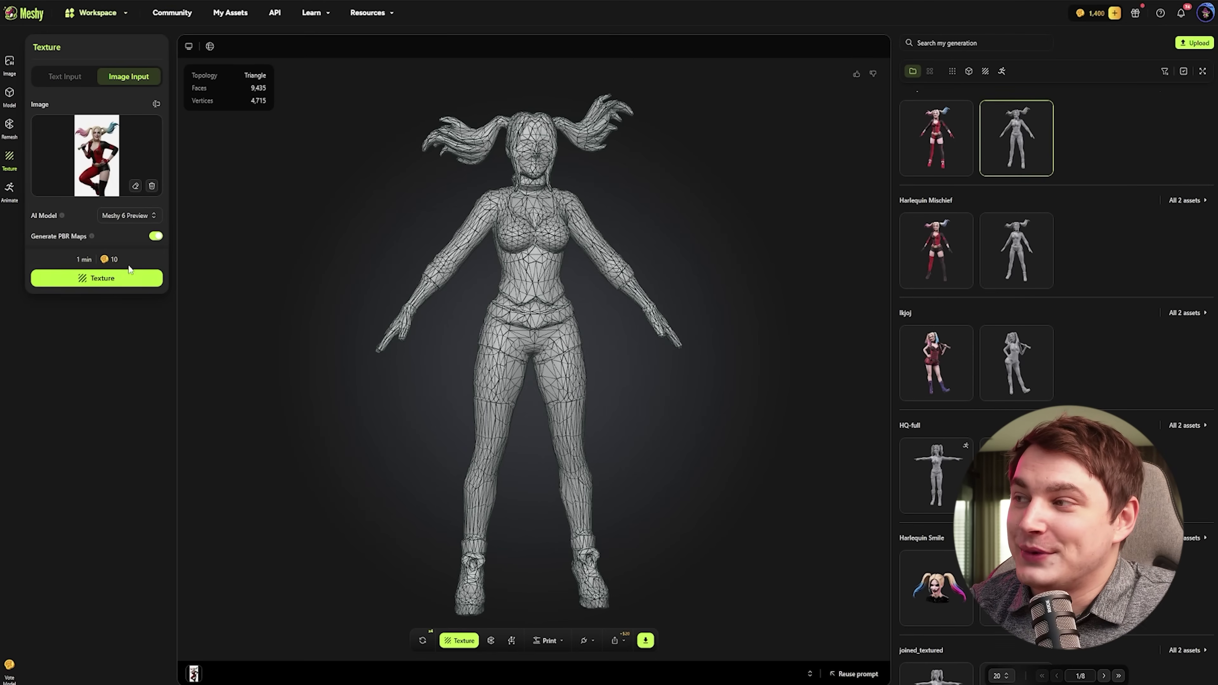
- Compare the textured Harley, high-detail Harlequin Jester and low-poly Harlequin Jester models
click(927, 131)
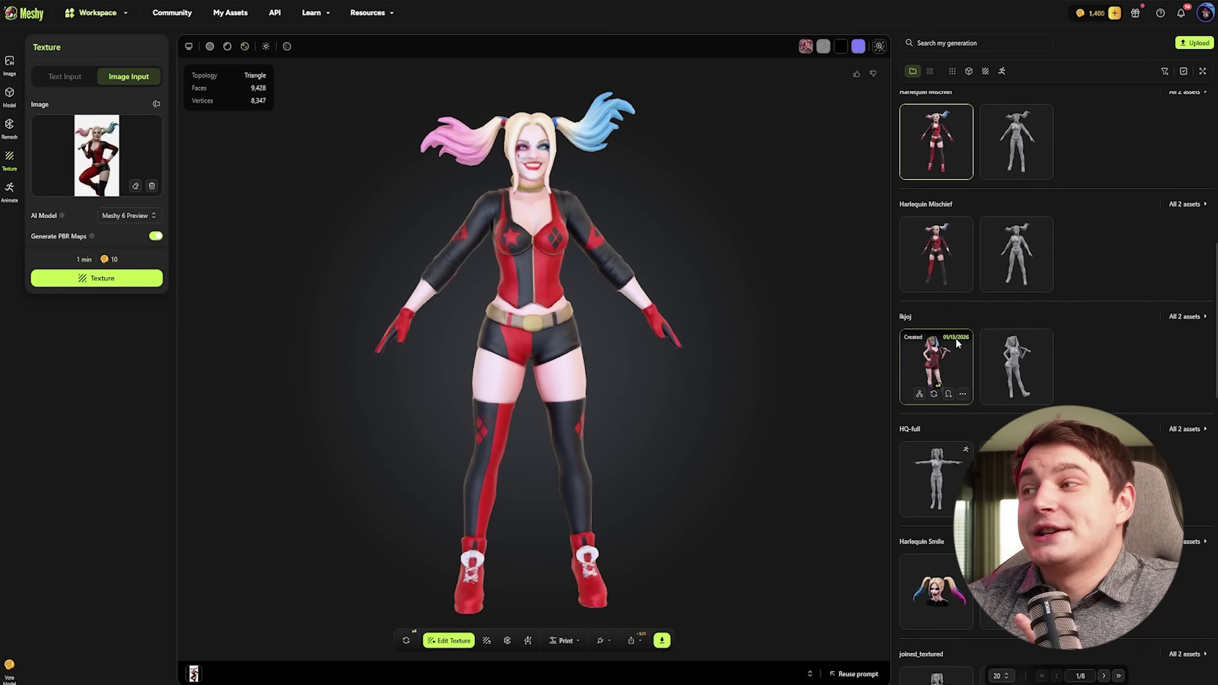
scroll(956, 338, up, 10)
click(937, 269)
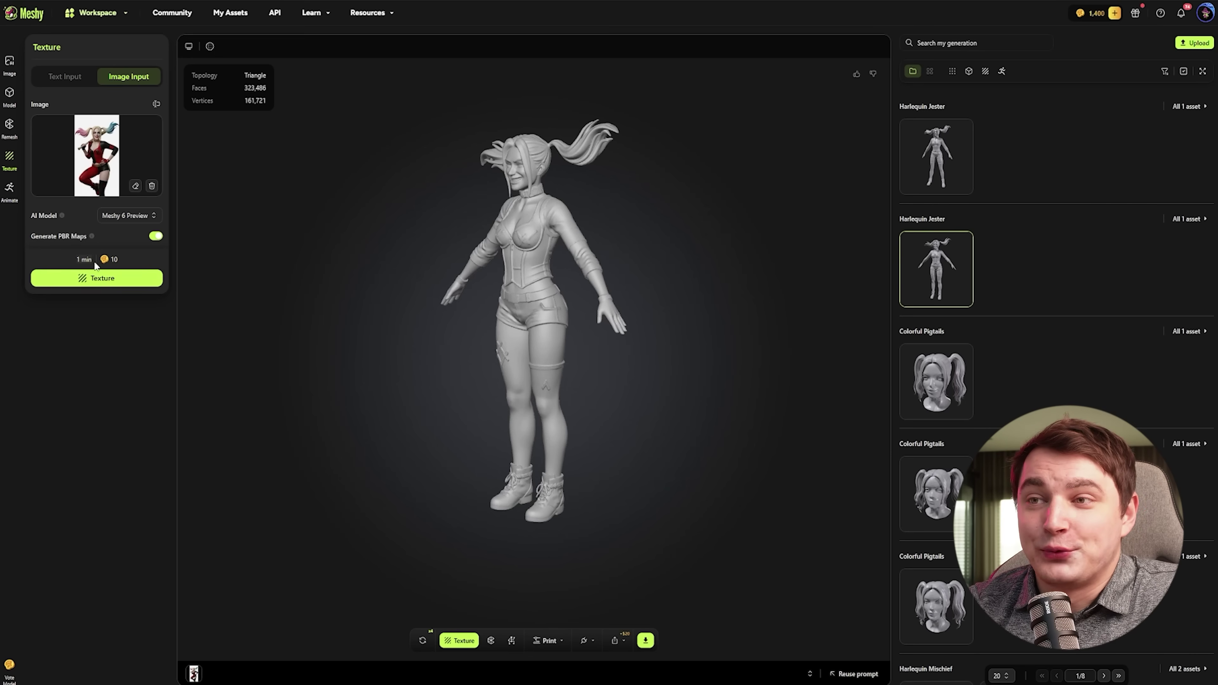
click(936, 156)
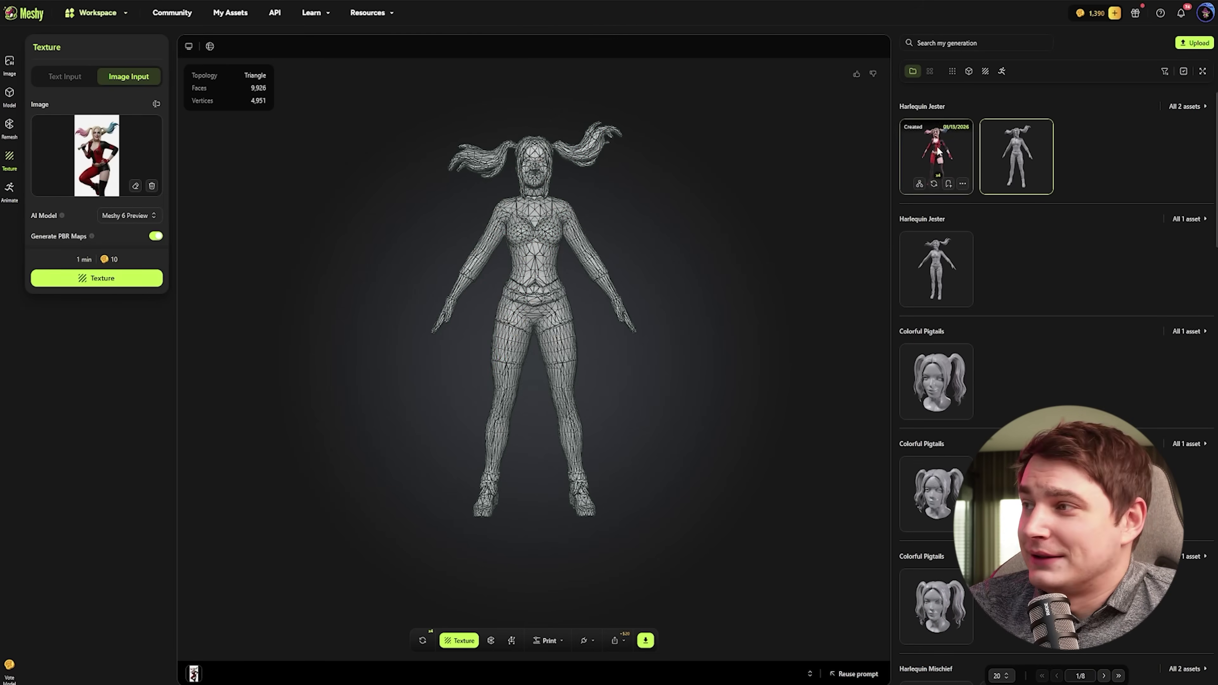
- Load the textured Harlequin Jester and inspect its back, upper body and three-quarter view
click(939, 152)
drag(613, 341, 477, 349)
scroll(477, 349, up, 3)
right_drag(478, 384, 542, 343)
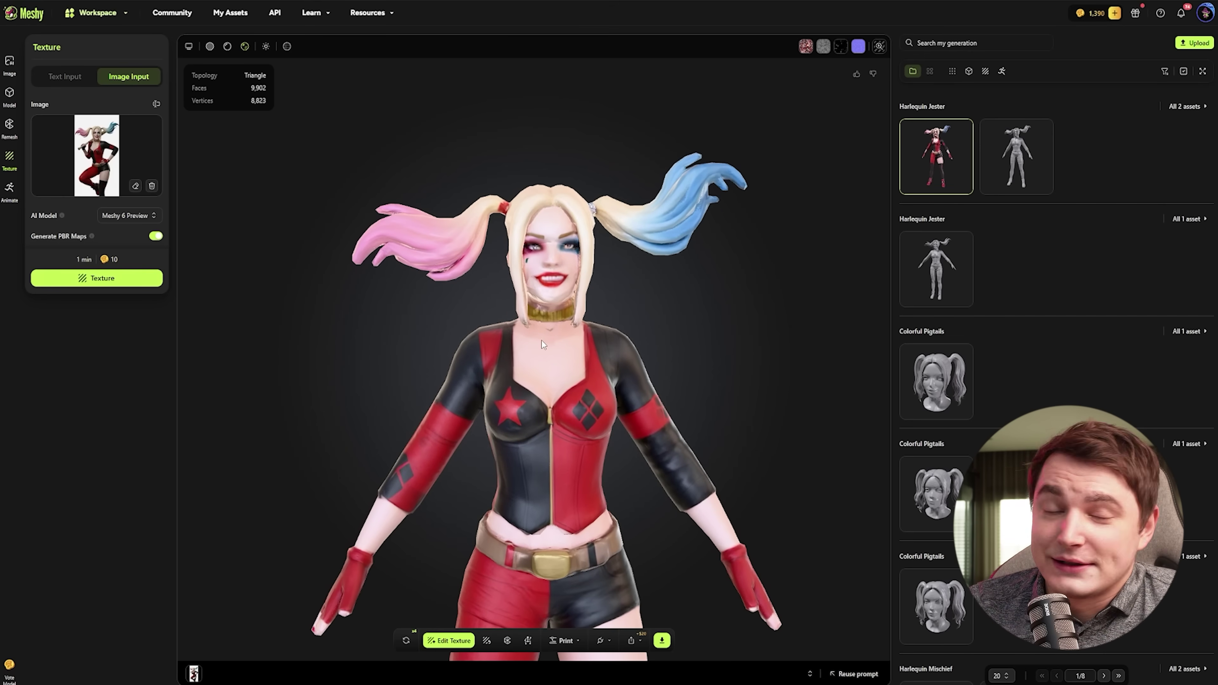
scroll(499, 307, down, 3)
drag(499, 310, 664, 186)
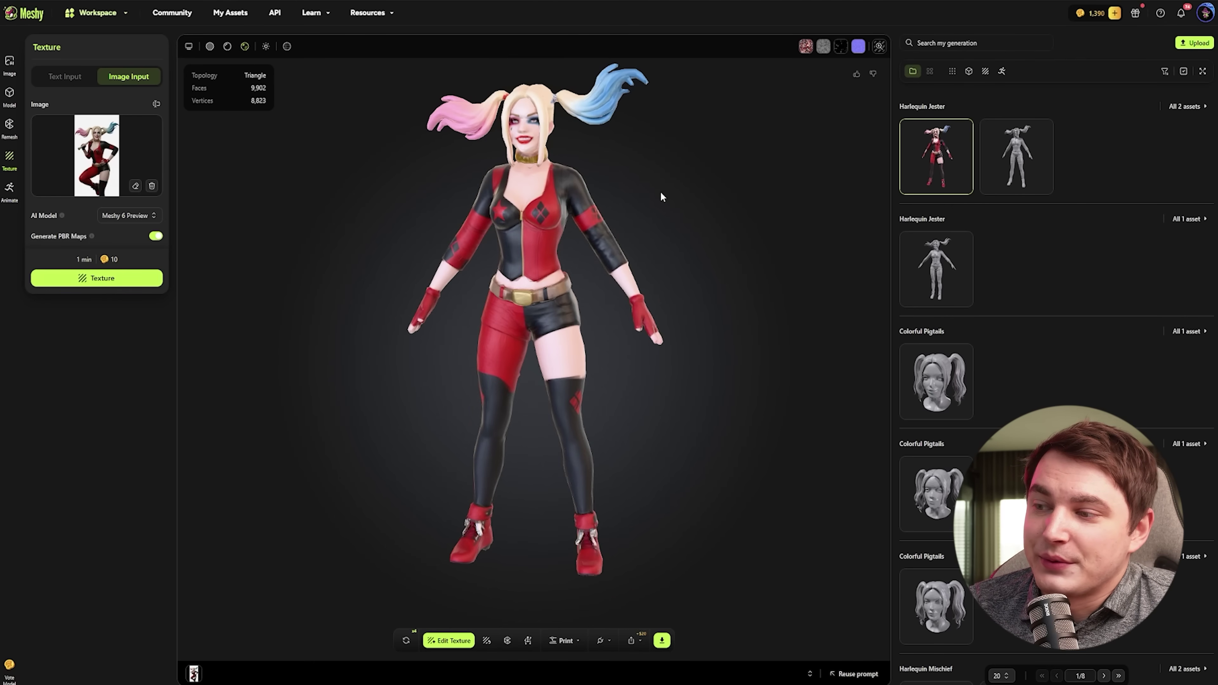
right_drag(455, 254, 503, 286)
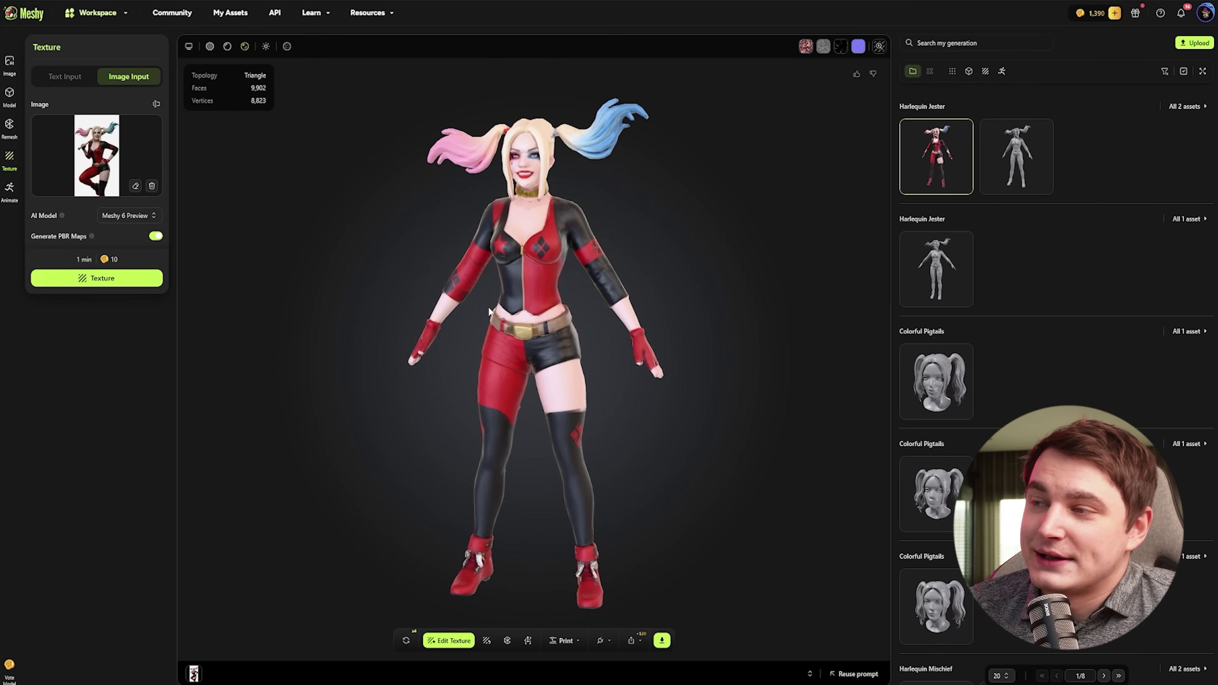
scroll(490, 284, up, 3)
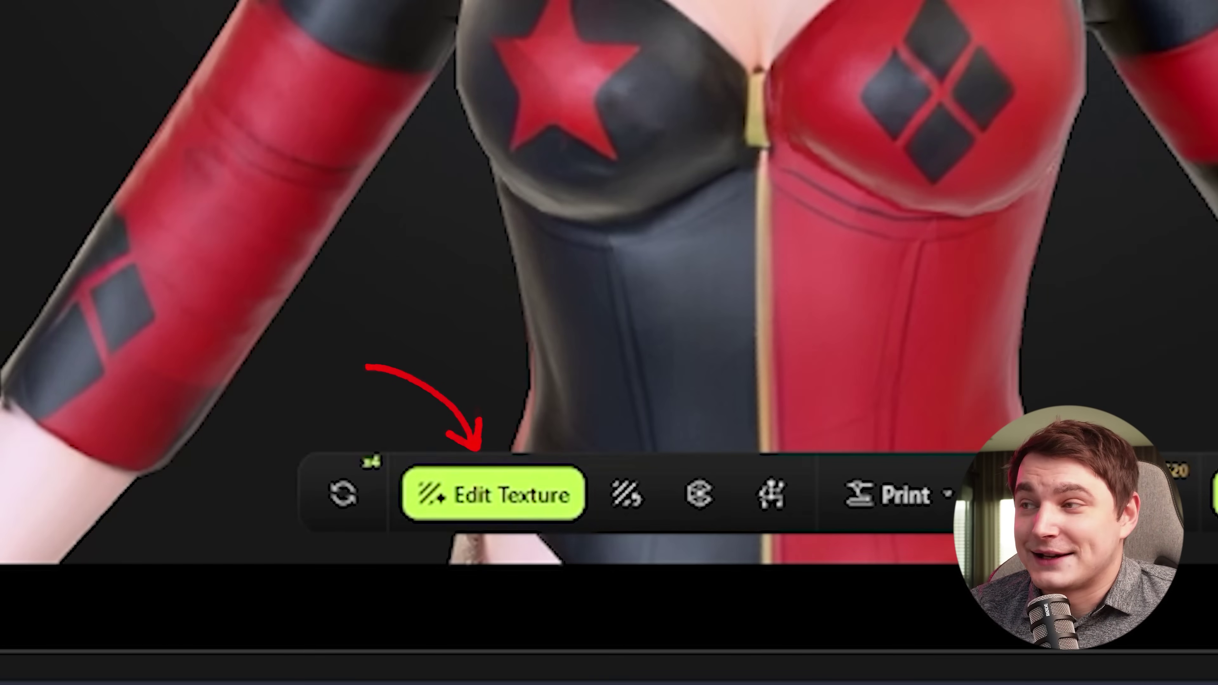
- Open the texture editing workspace with the Harlequin Jester facing forward
click(482, 499)
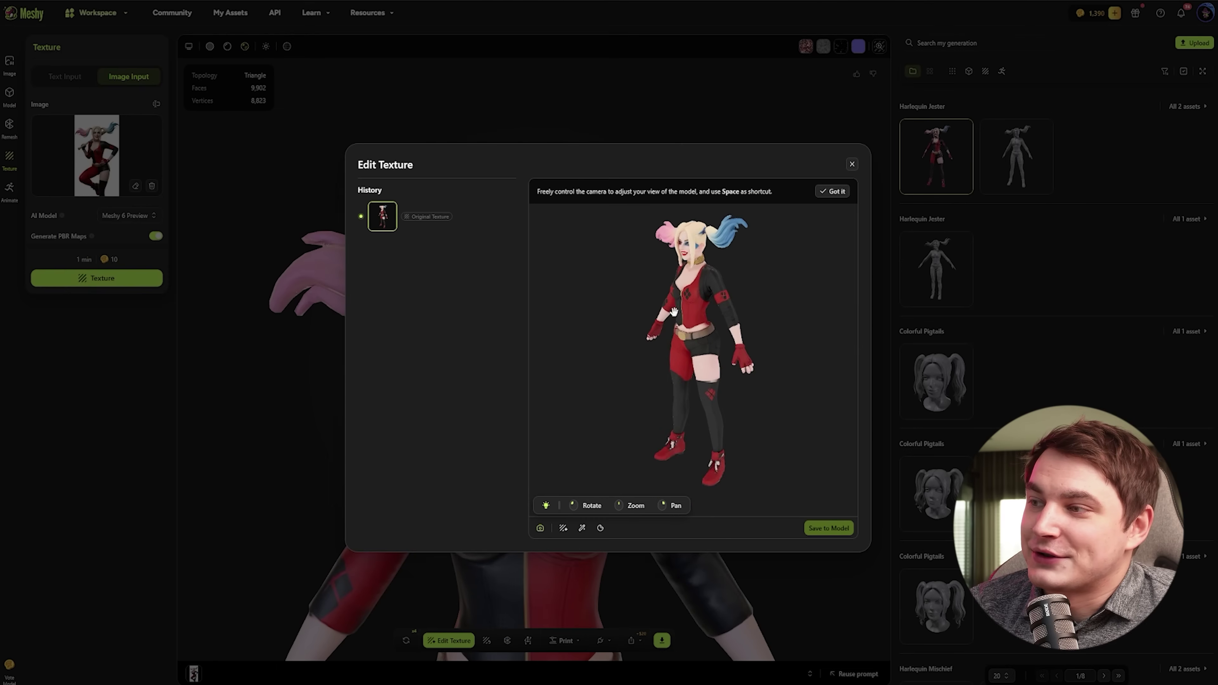
scroll(674, 312, up, 5)
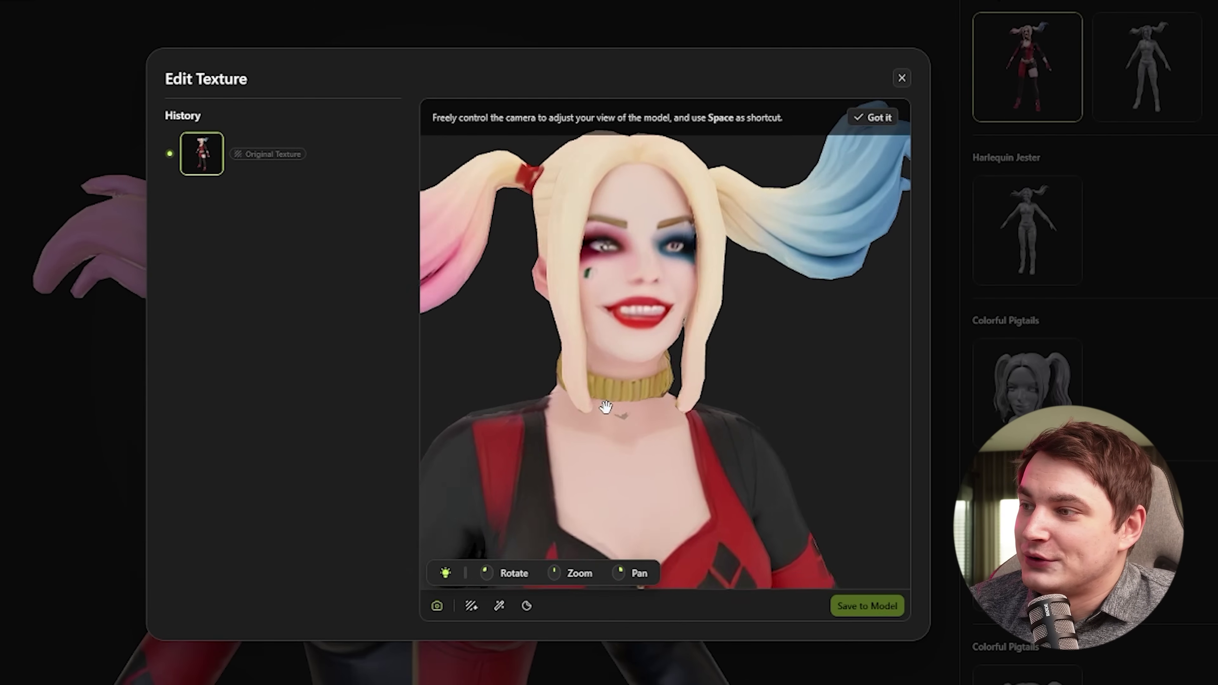
drag(606, 407, 611, 367)
scroll(597, 370, up, 2)
- Paste a Harley face reference, mask the face, and retexture it as a detailed face
click(471, 606)
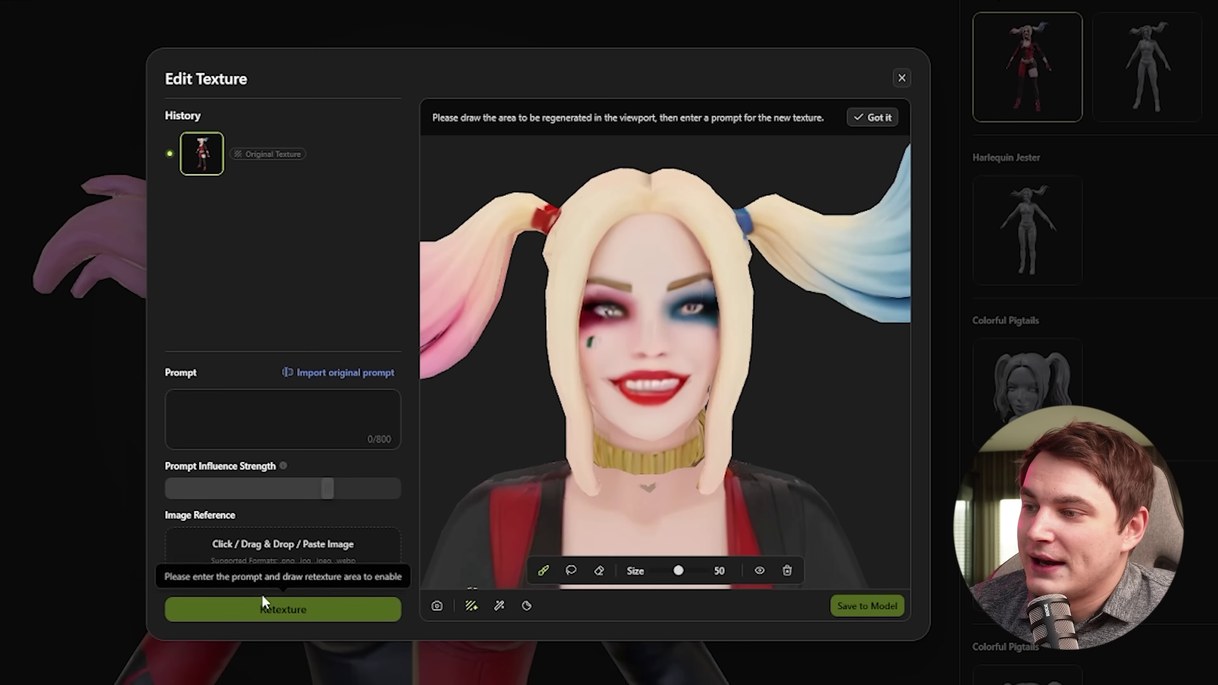
key(ctrl+v)
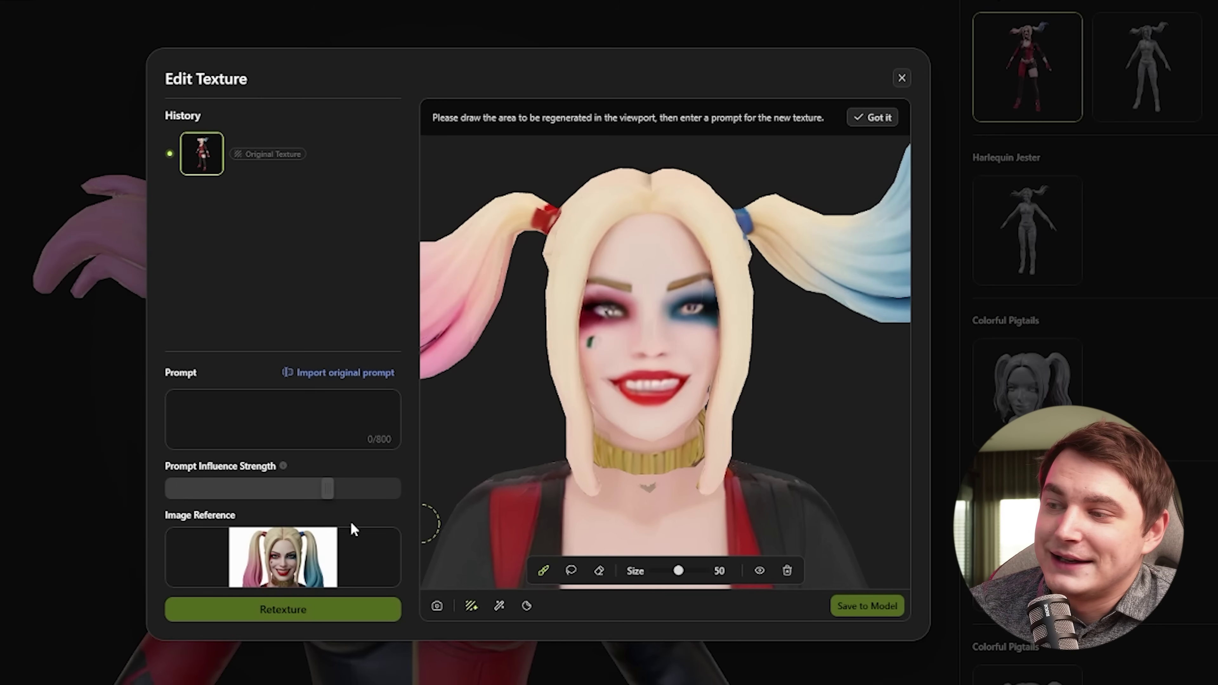
drag(656, 341, 671, 245)
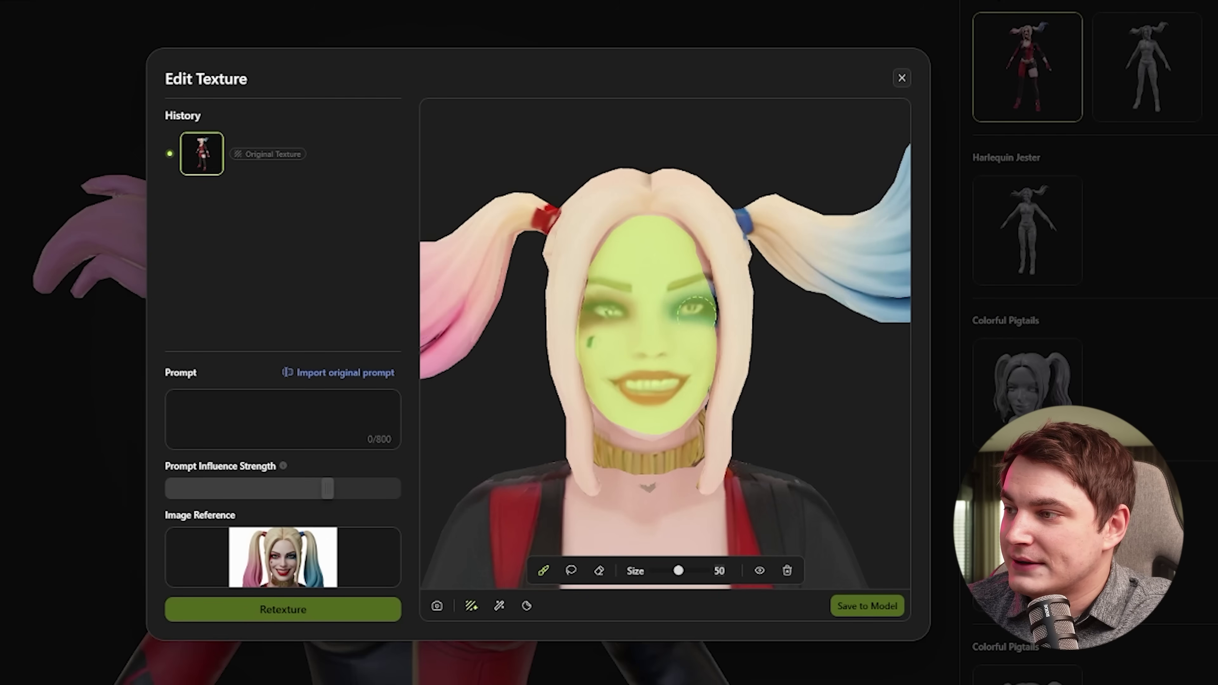
click(224, 409)
text(detailed nice face)
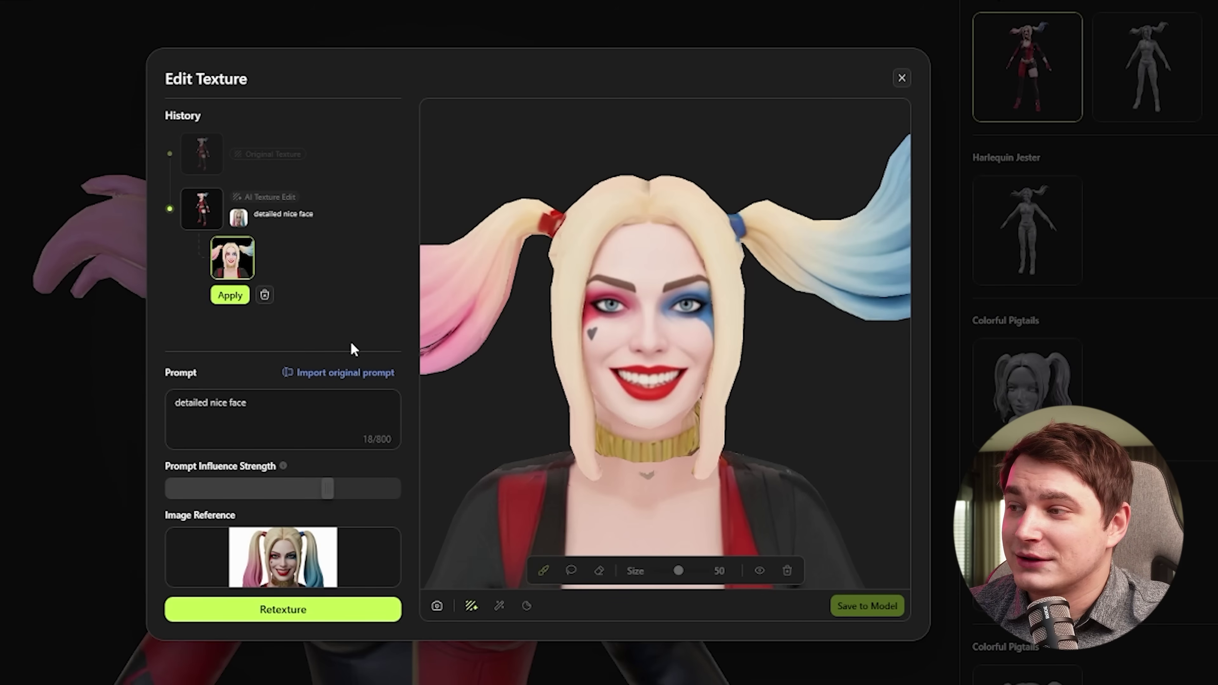
click(232, 295)
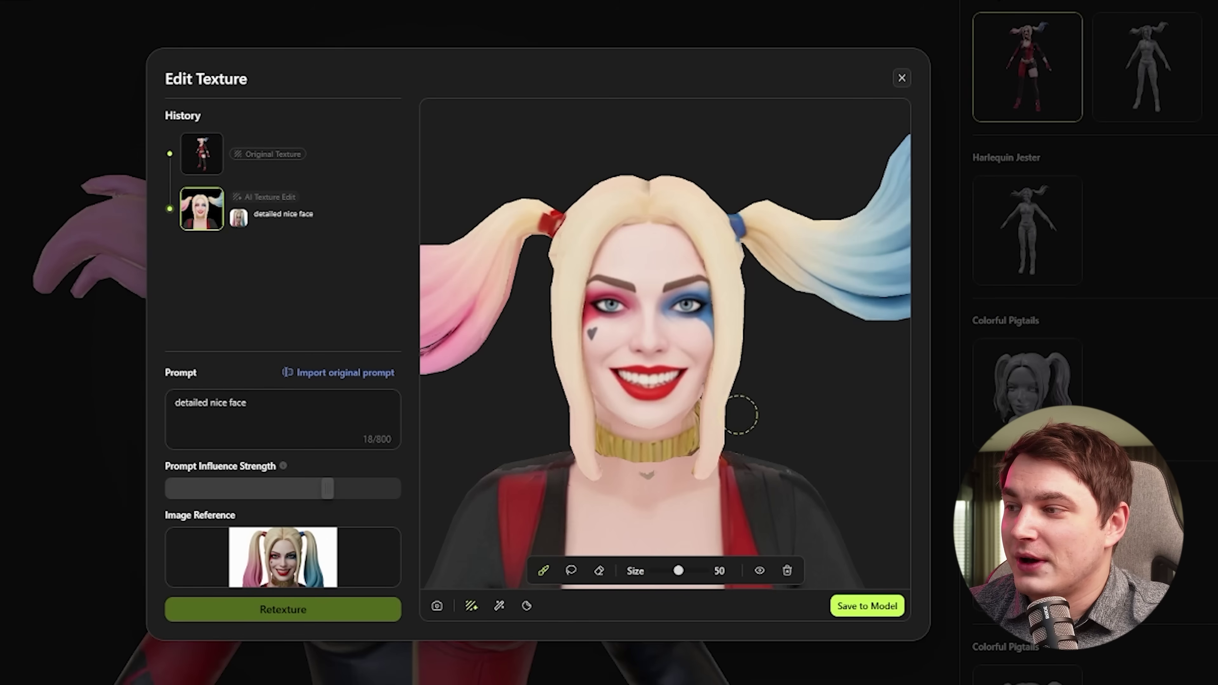
- Retexture the masked choker with the prompt 'Puddin necklace', then reopen the full-body Harlequin Jester
key(space)
mouse_move(784, 422)
mouse_down()
mouse_move(762, 321)
mouse_move(749, 384)
mouse_up()
scroll(702, 375, up, 5)
scroll(764, 356, down, 2)
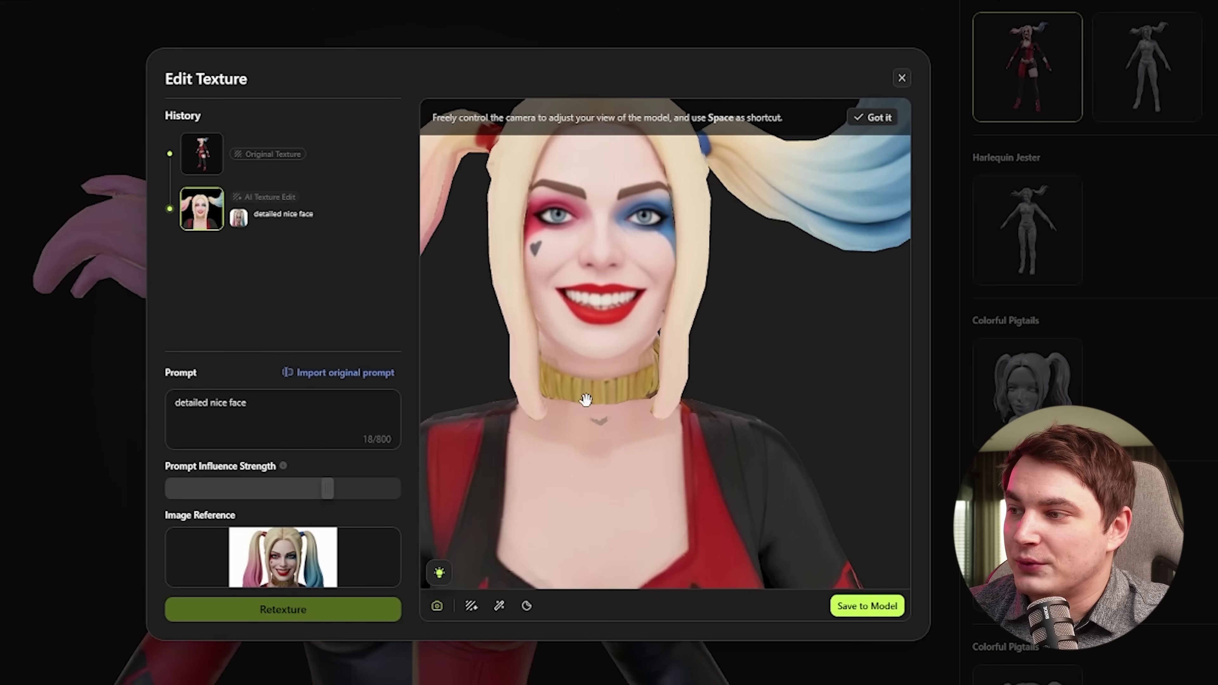
click(472, 607)
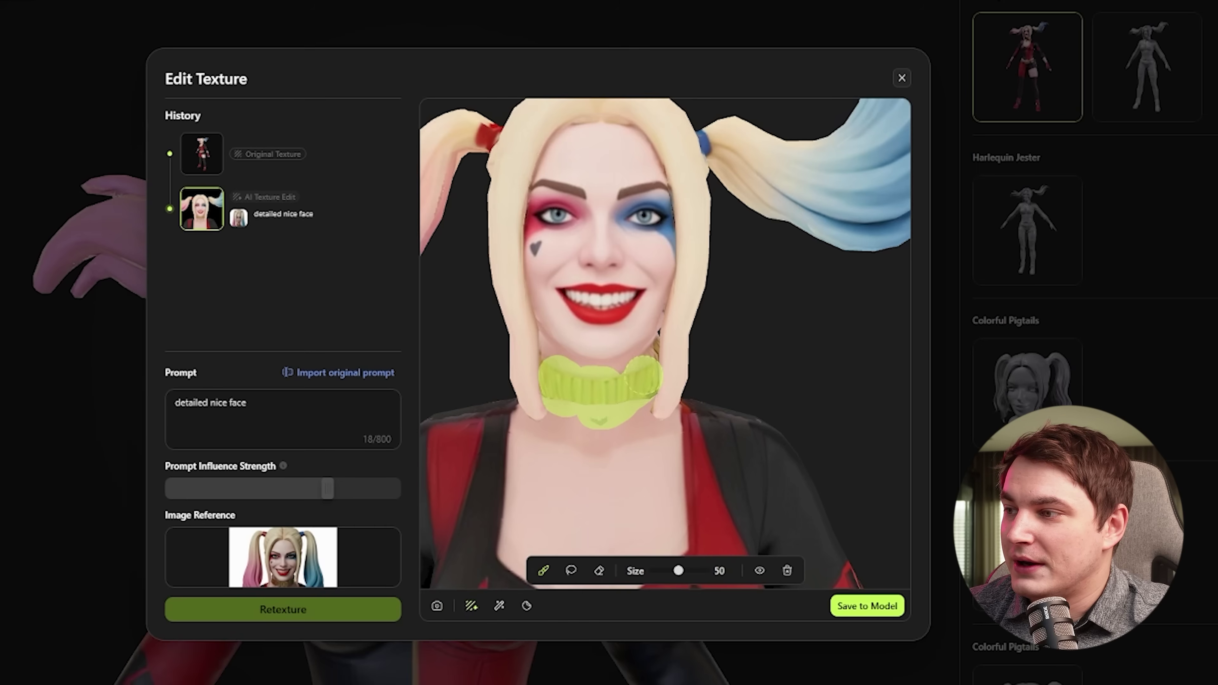
triple_click(356, 408)
text(Puddin necklace)
click(336, 608)
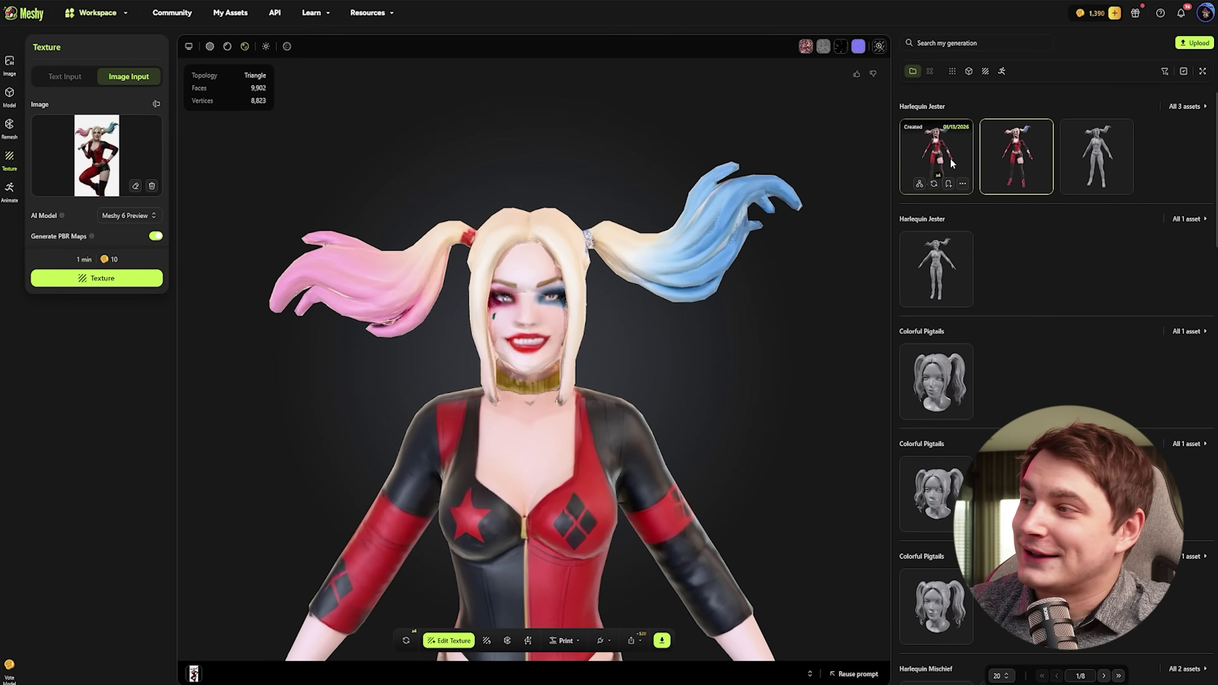
click(952, 163)
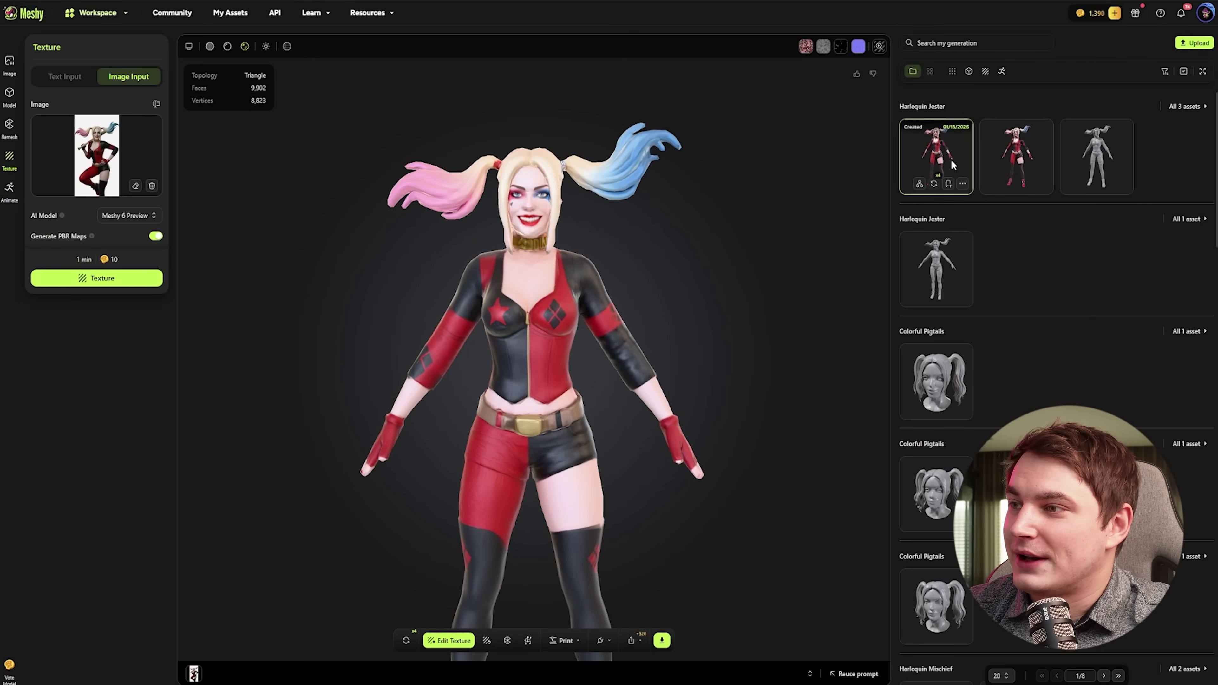
- Preview the Harley model's Base Color, Metallic and Normal maps, then return to the textured view
click(806, 46)
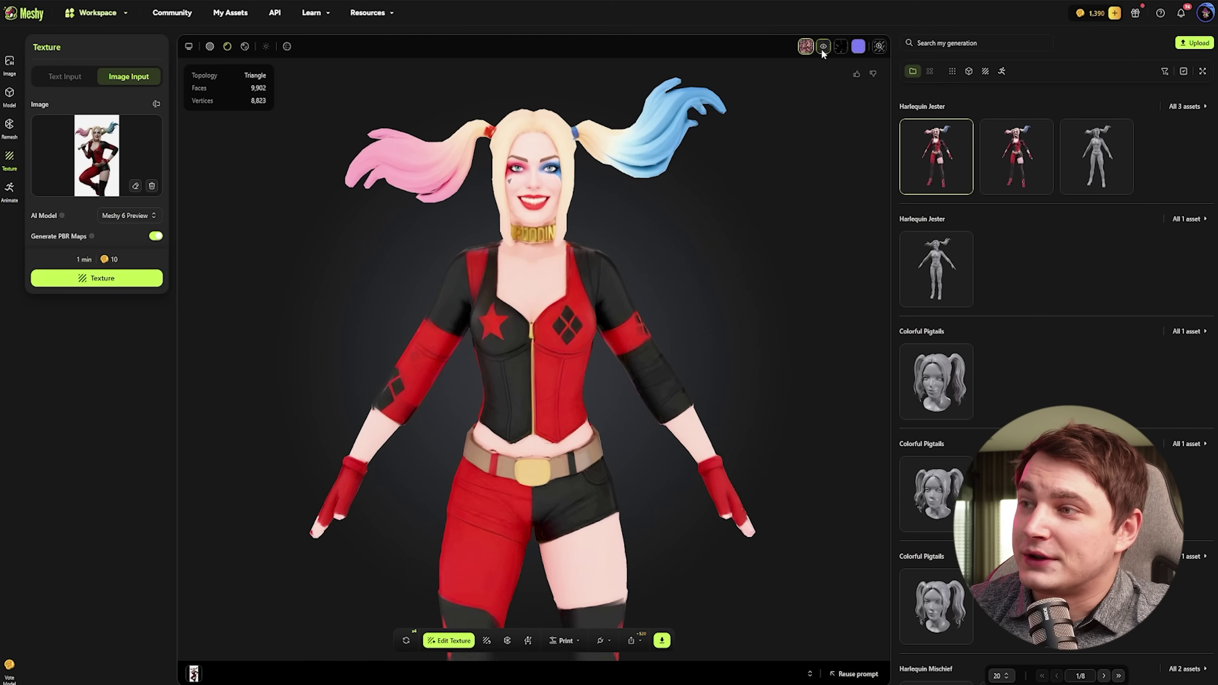
click(840, 46)
click(841, 47)
click(859, 46)
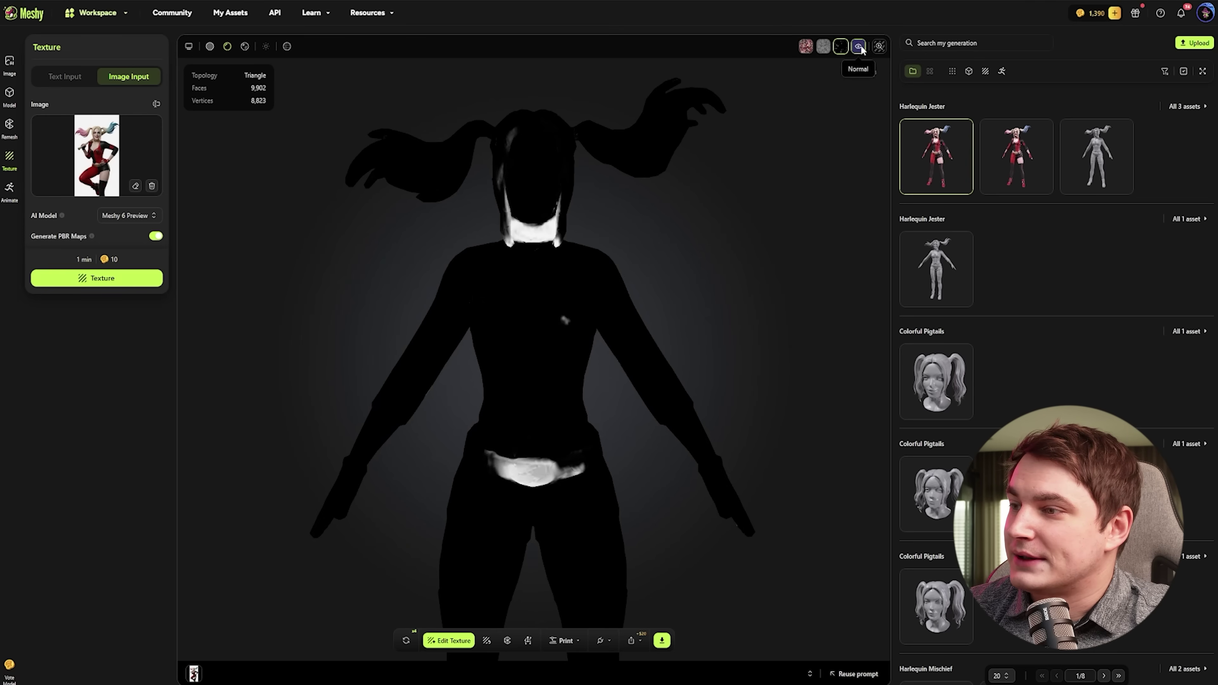
click(806, 46)
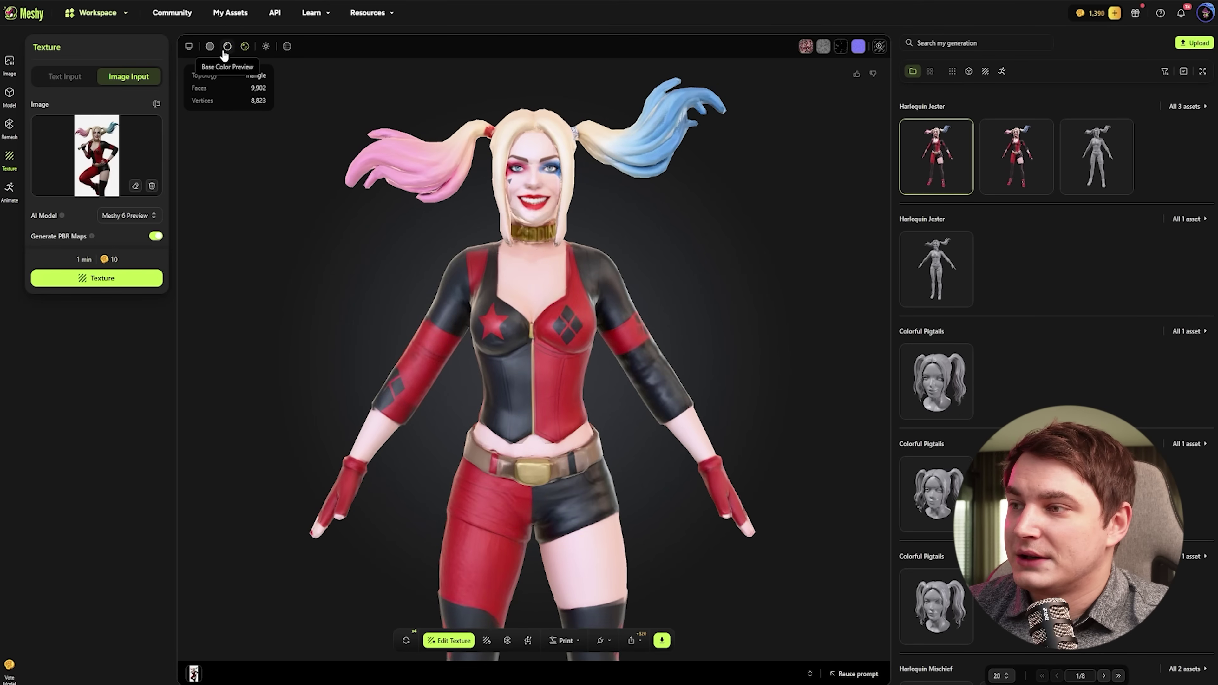
- Orbit and zoom the Harlequin Smile hair bust into a front view
scroll(394, 269, down, 2)
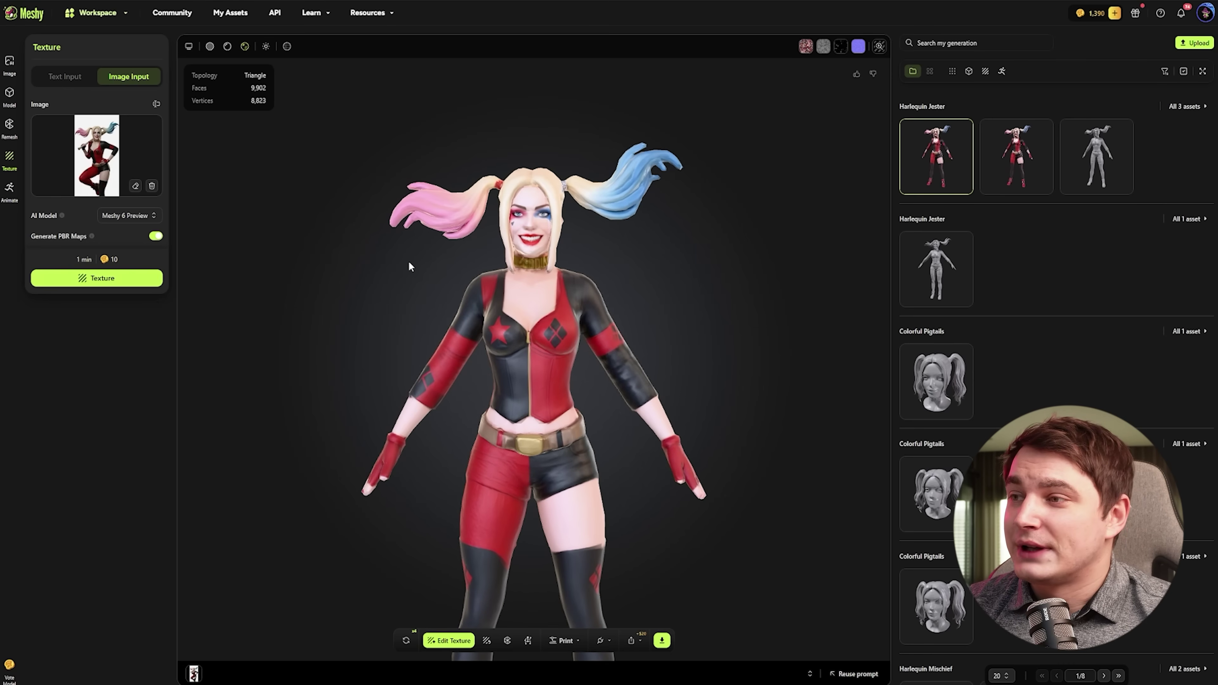
drag(407, 269, 378, 318)
right_drag(378, 319, 373, 163)
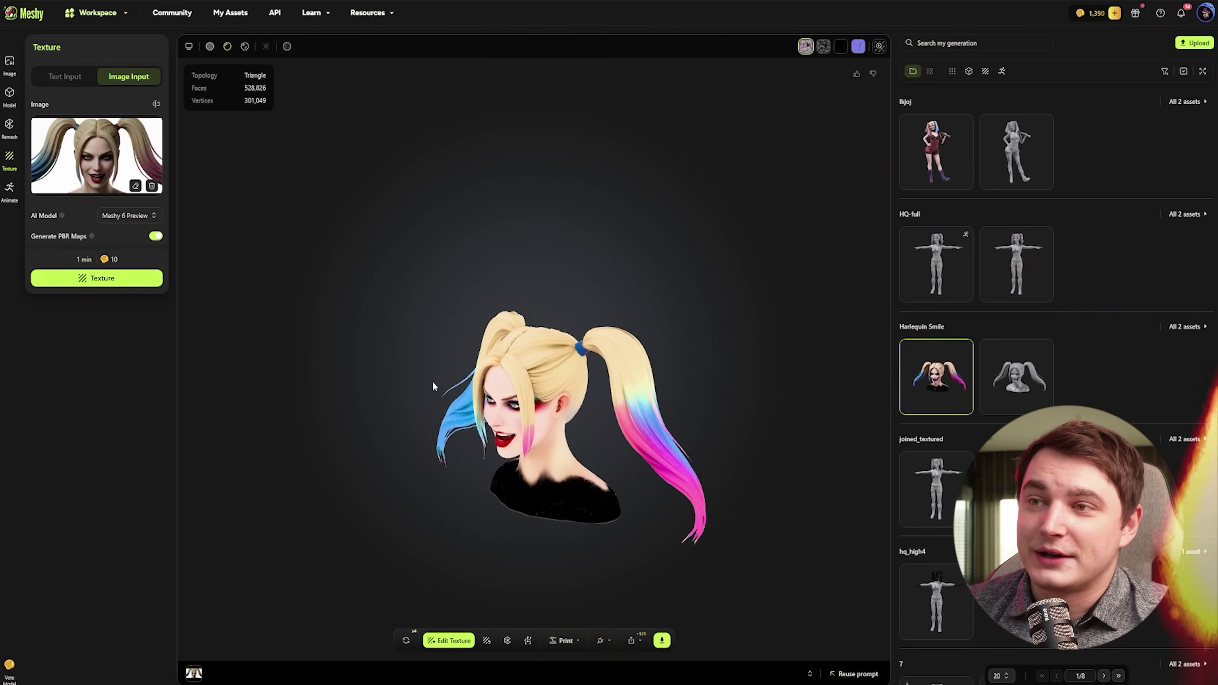
drag(432, 381, 581, 311)
scroll(544, 319, up, 5)
scroll(487, 298, up, 3)
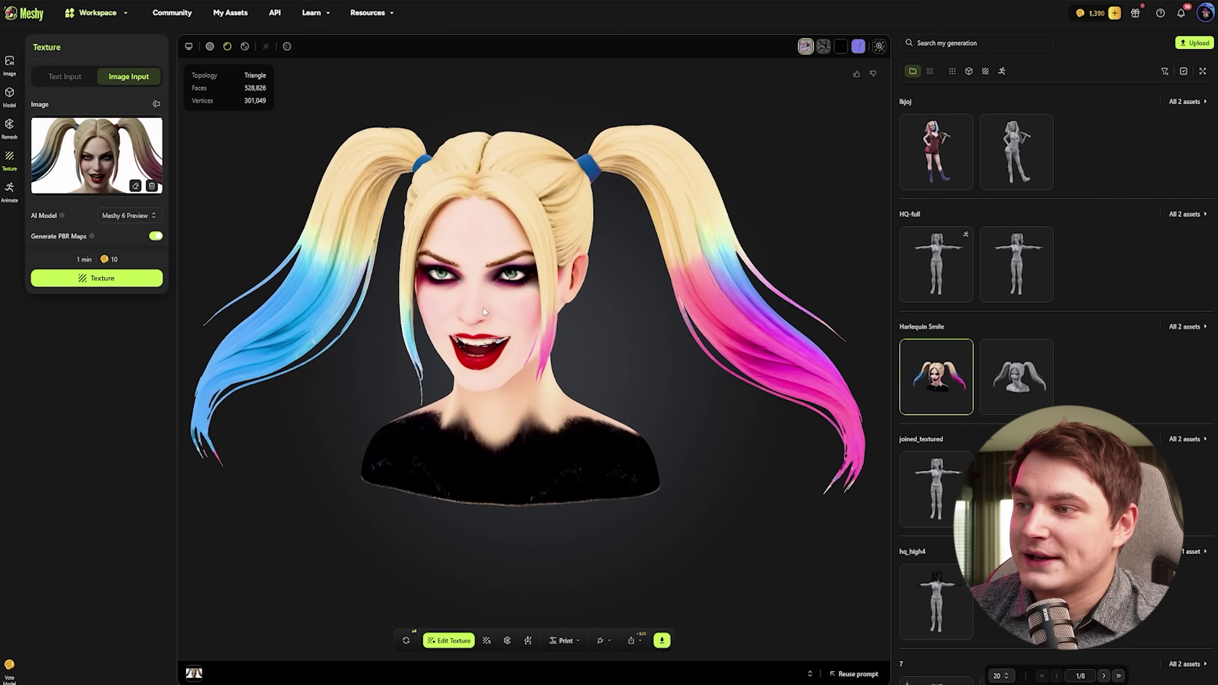
- Orbit the full-body Harley model to see its front, side and back, show Solid Mode, and open Print options
drag(476, 294, 518, 336)
scroll(518, 336, down, 2)
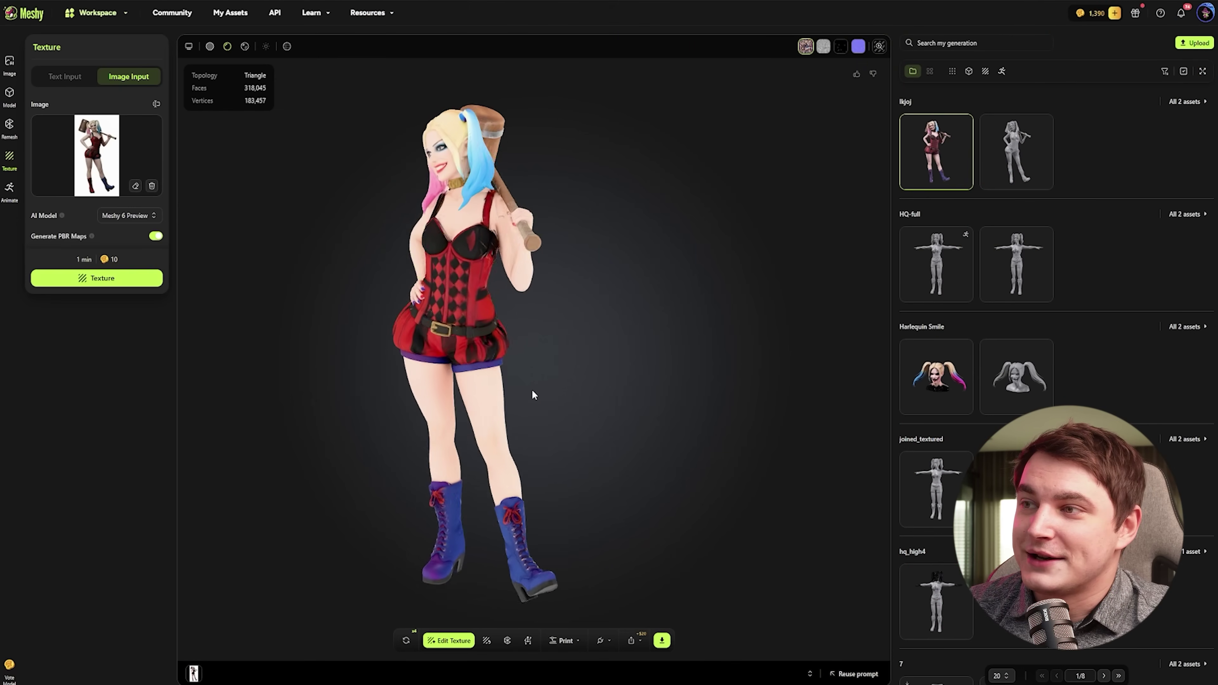
drag(533, 395, 574, 398)
drag(426, 357, 251, 51)
click(210, 46)
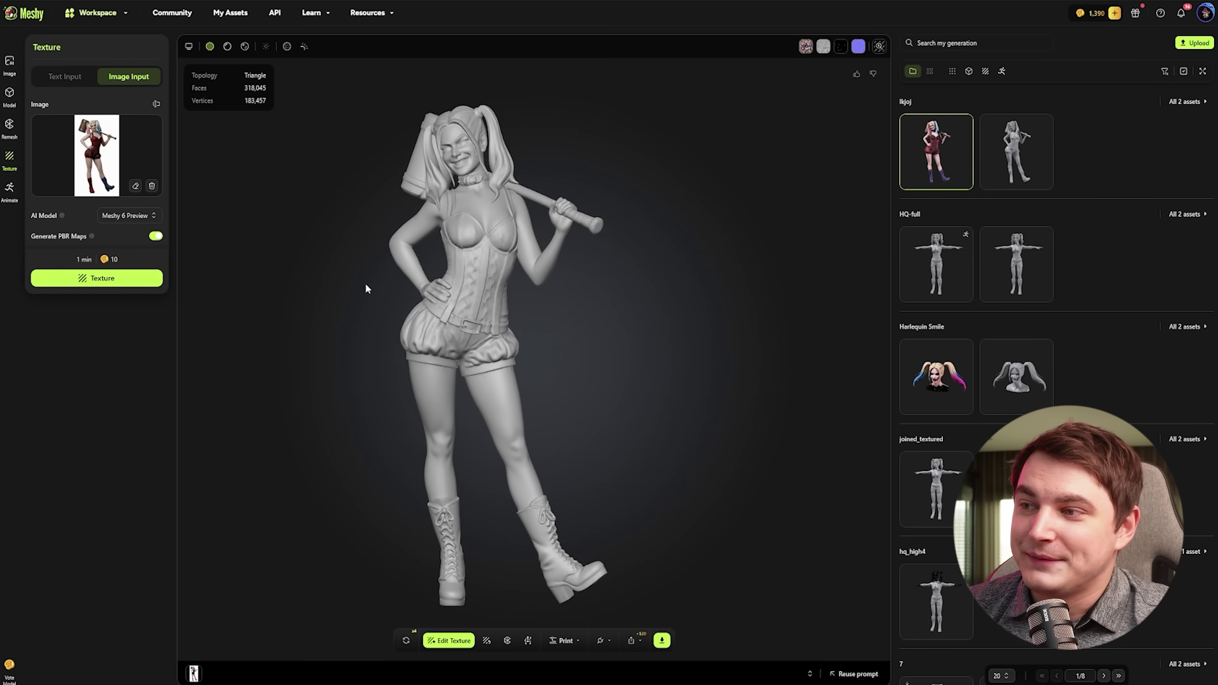
click(565, 641)
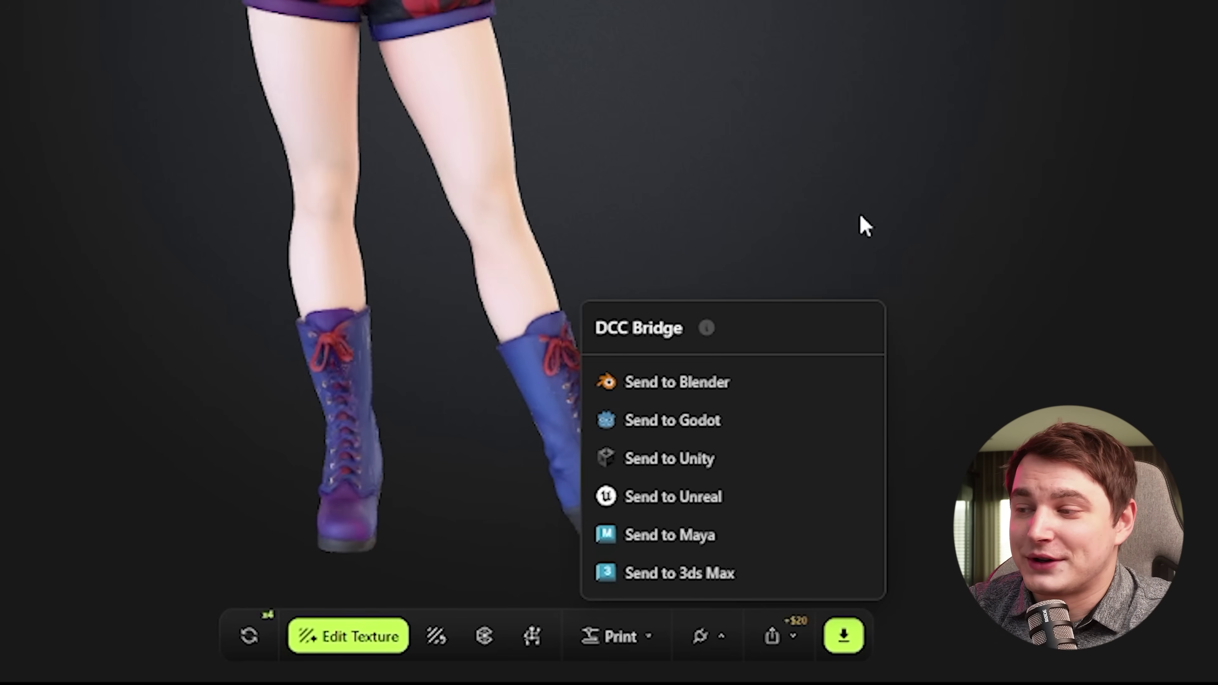
- Close the DCC Bridge export list for the Harlequin Jester model
click(355, 330)
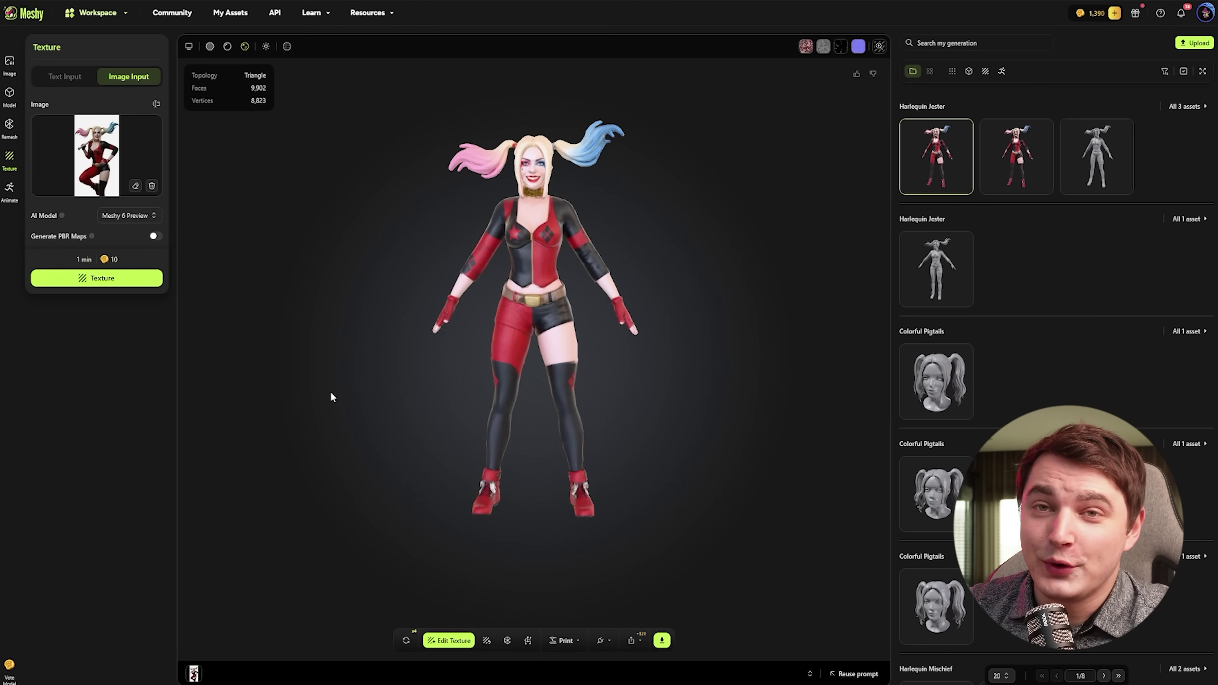
- In the Animate workspace, start rigging the Harlequin Jester and bring up the Select Character Type dialog
click(10, 191)
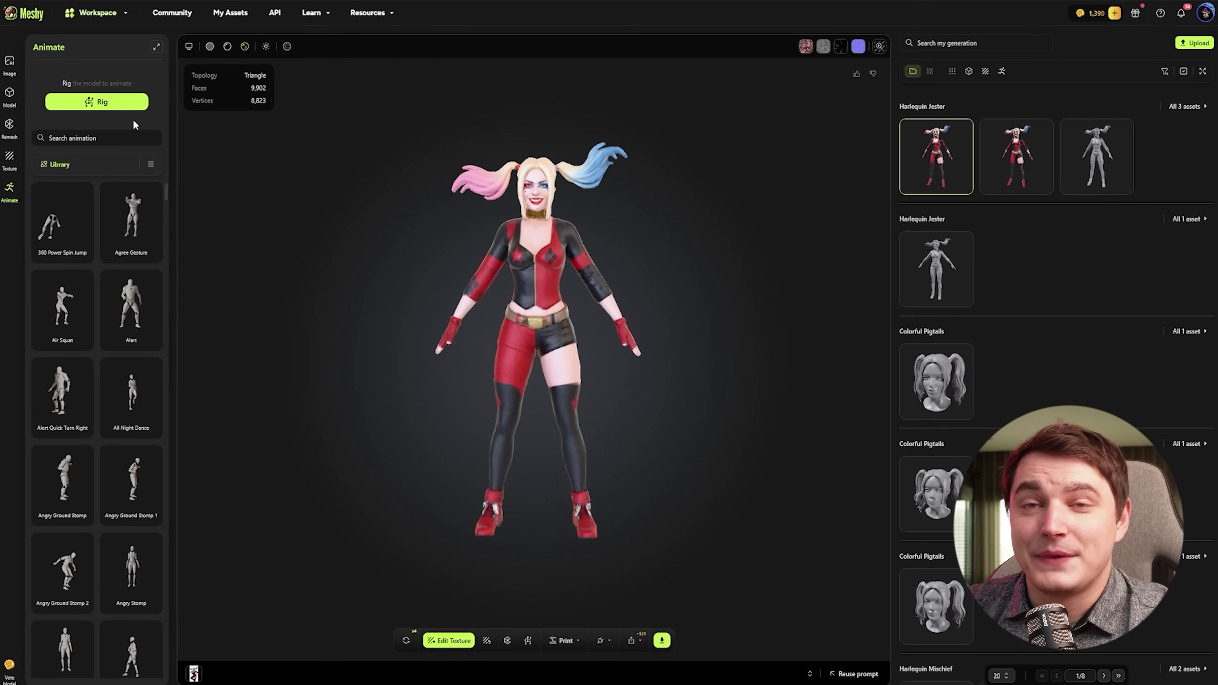
click(98, 110)
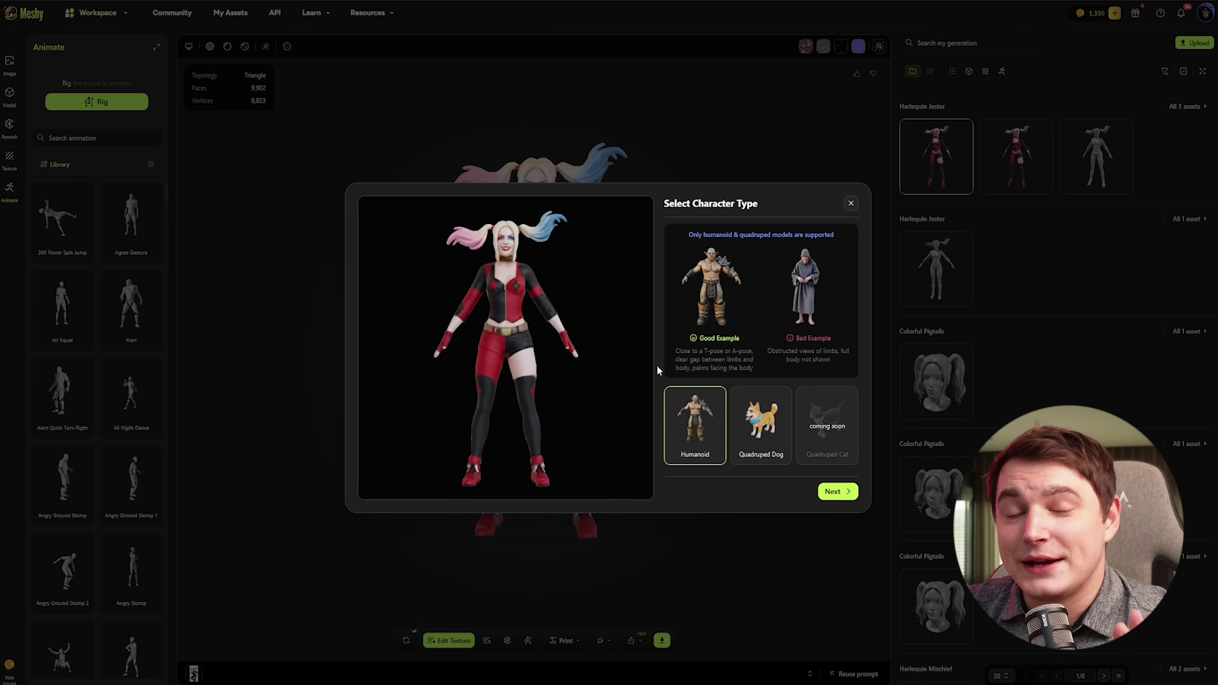
key(Escape)
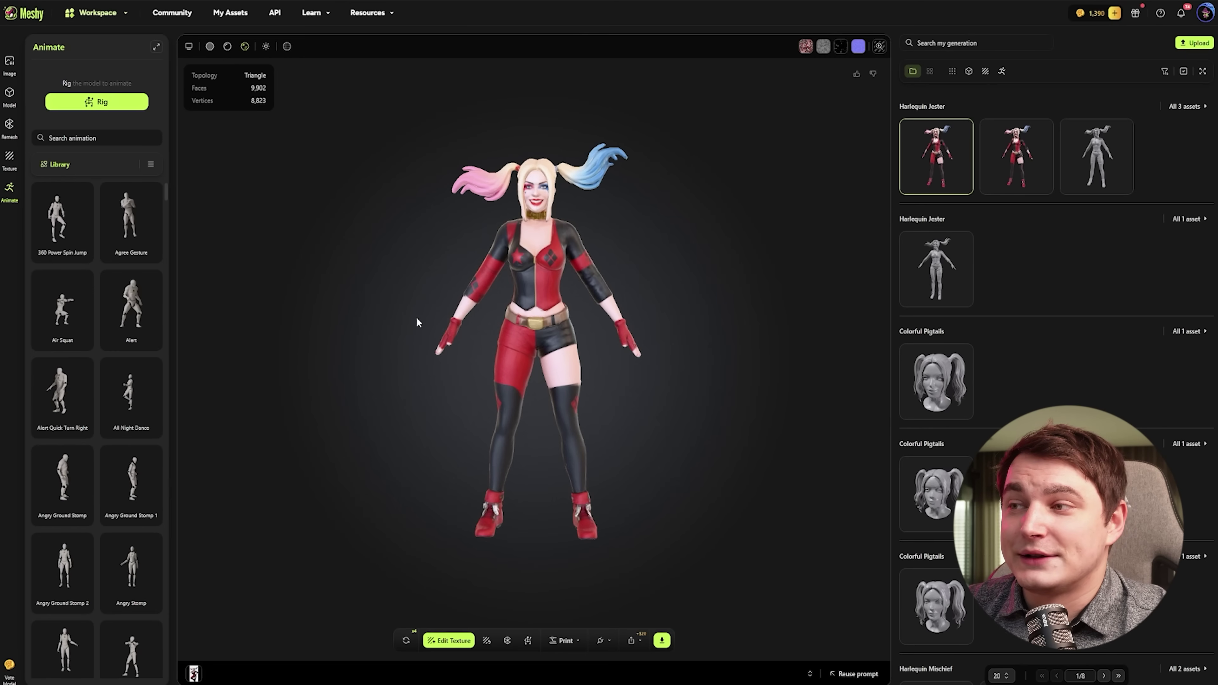
scroll(417, 318, up, 1)
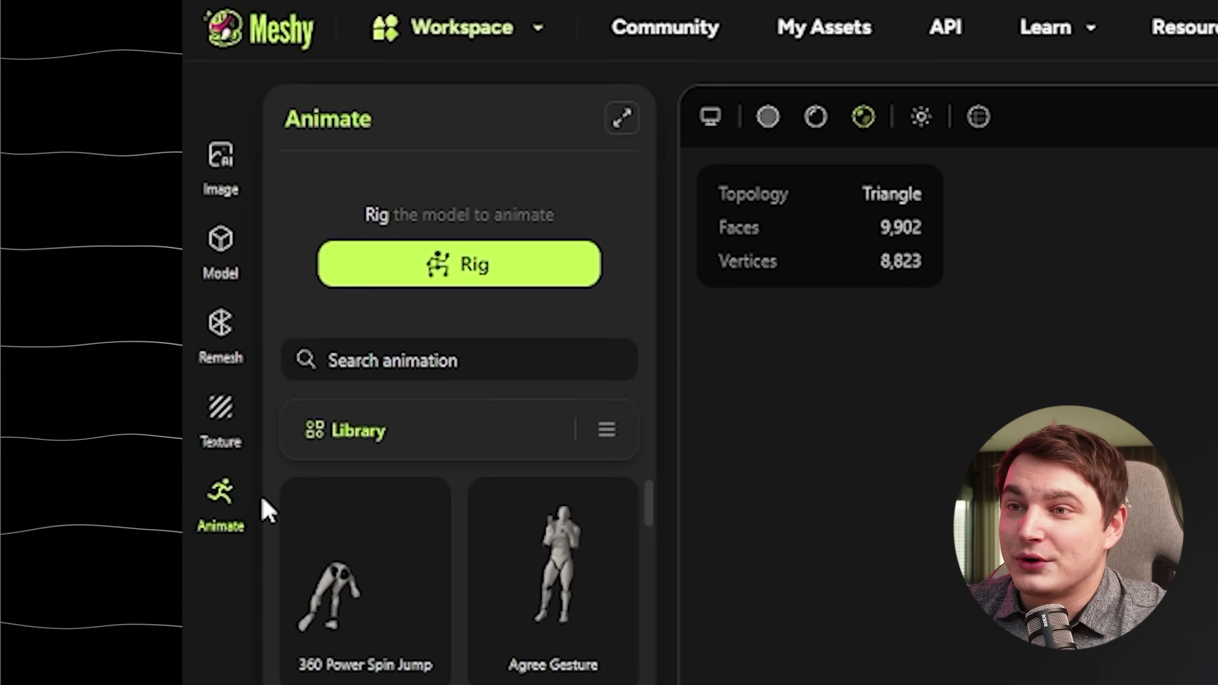
click(435, 284)
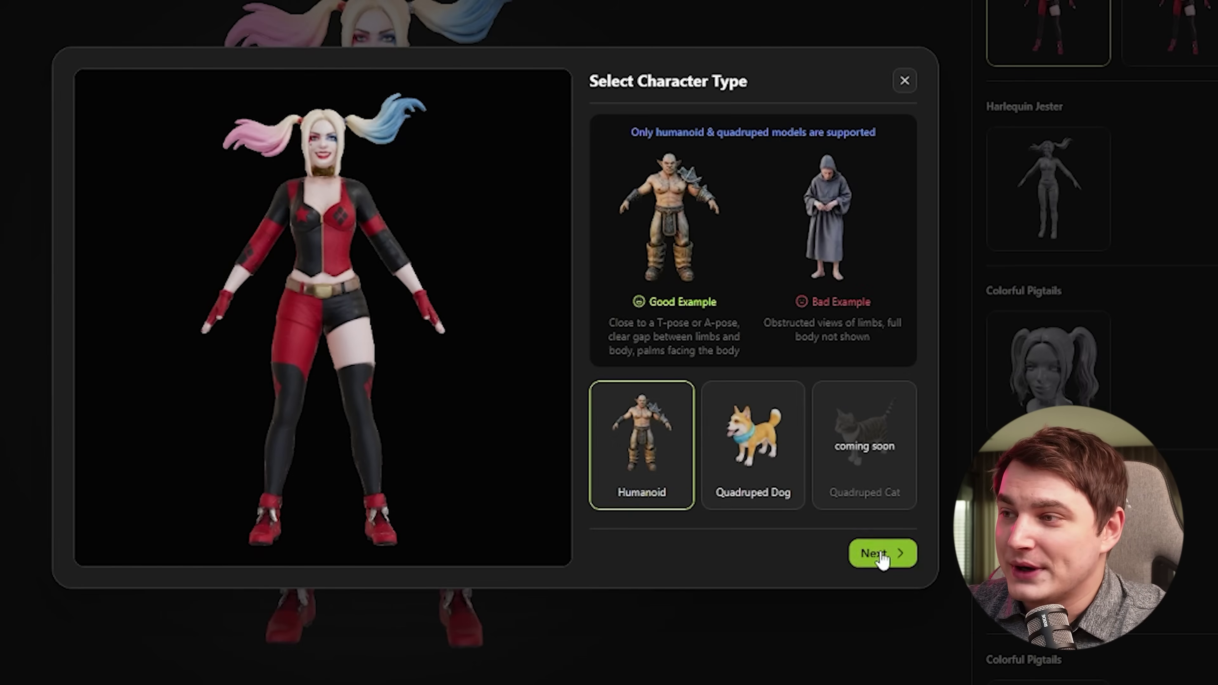
- Rig the Jester as a humanoid at 1.73 m, with ankle markers on the feet and the chin marker on the chin
click(772, 550)
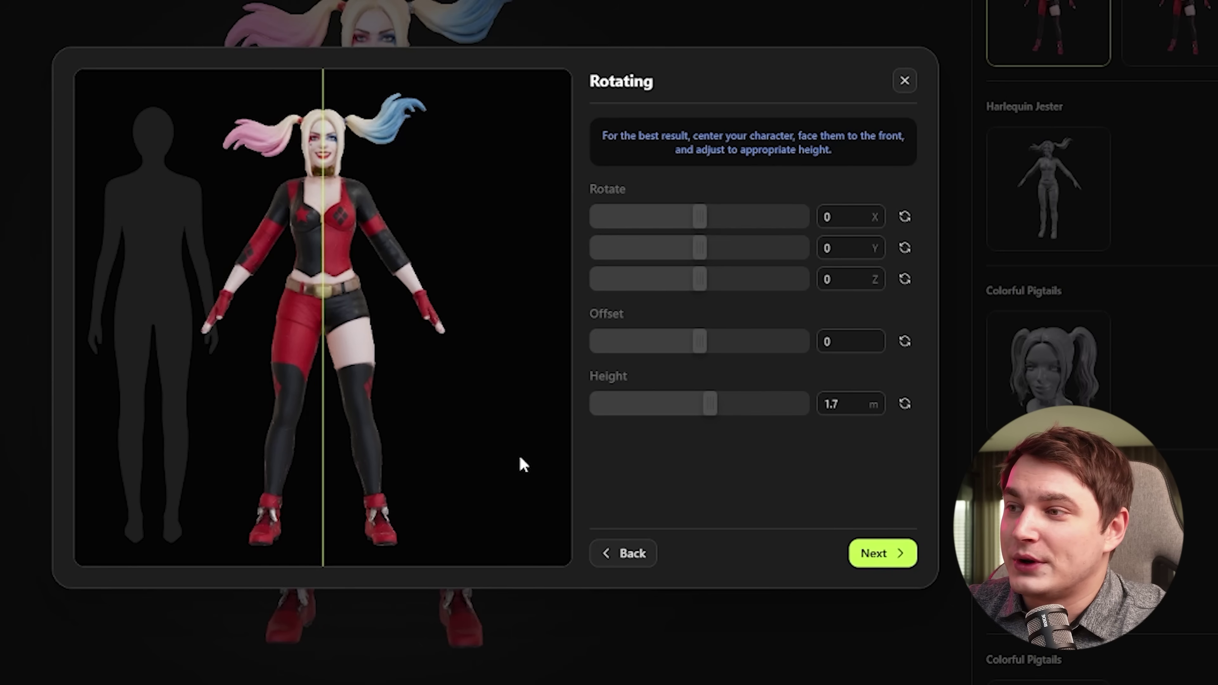
drag(711, 404, 713, 404)
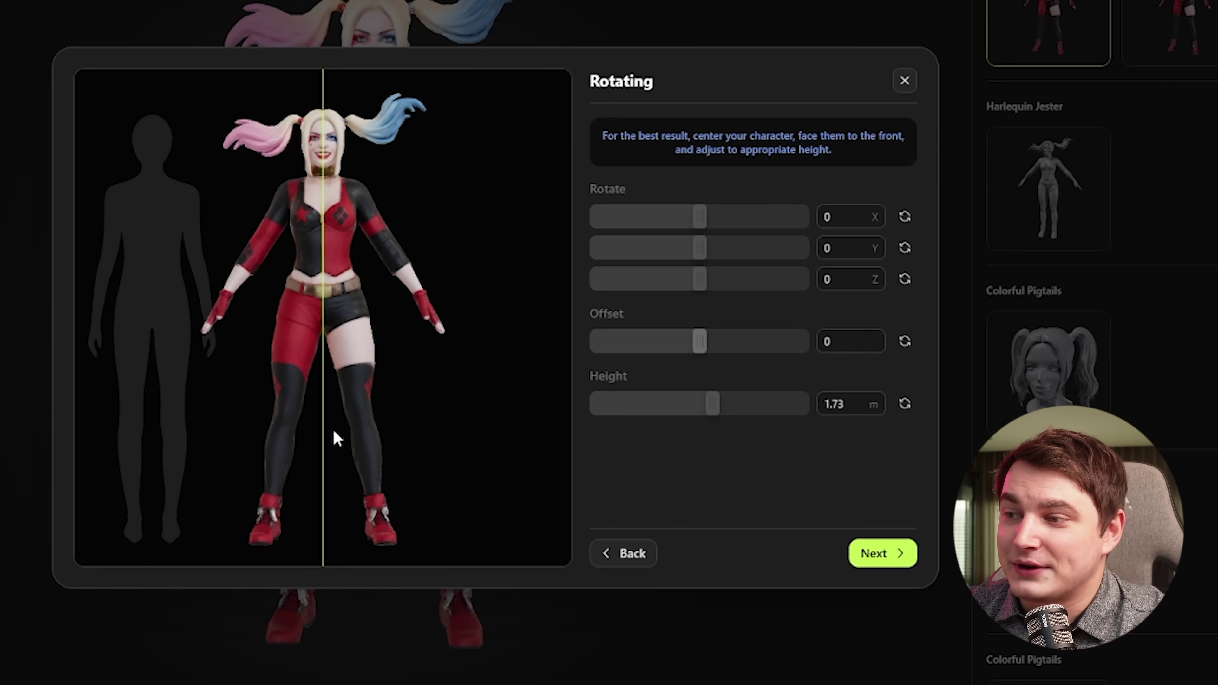
click(877, 553)
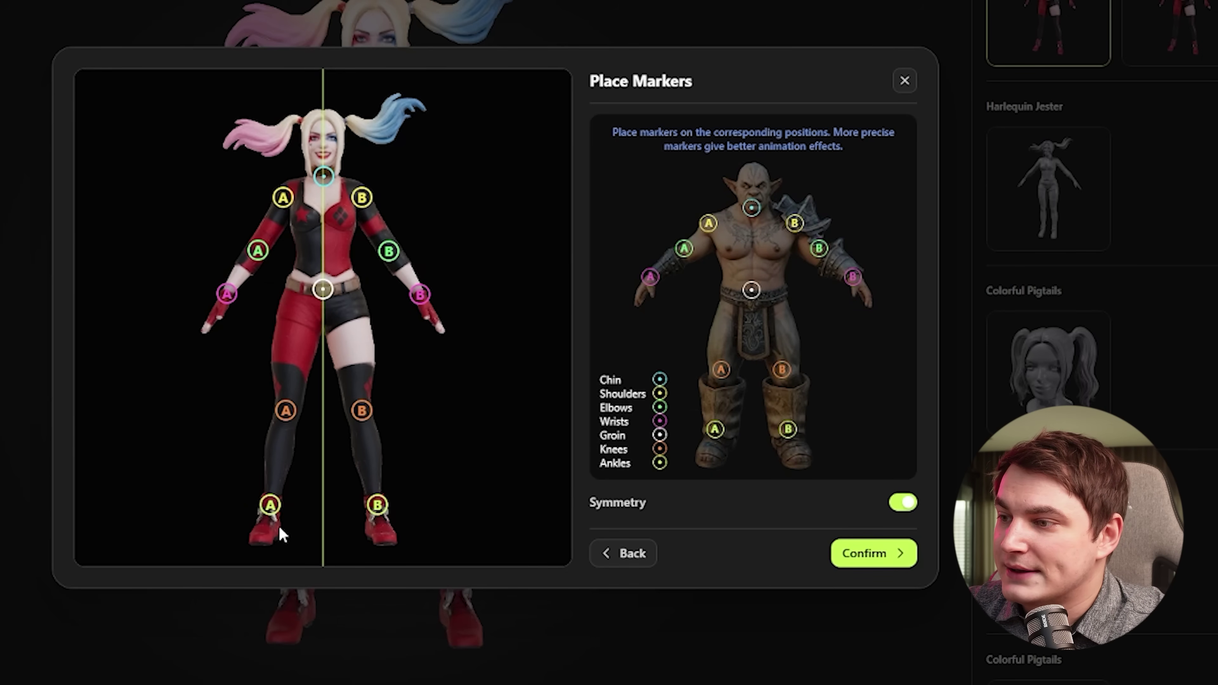
drag(383, 517, 383, 524)
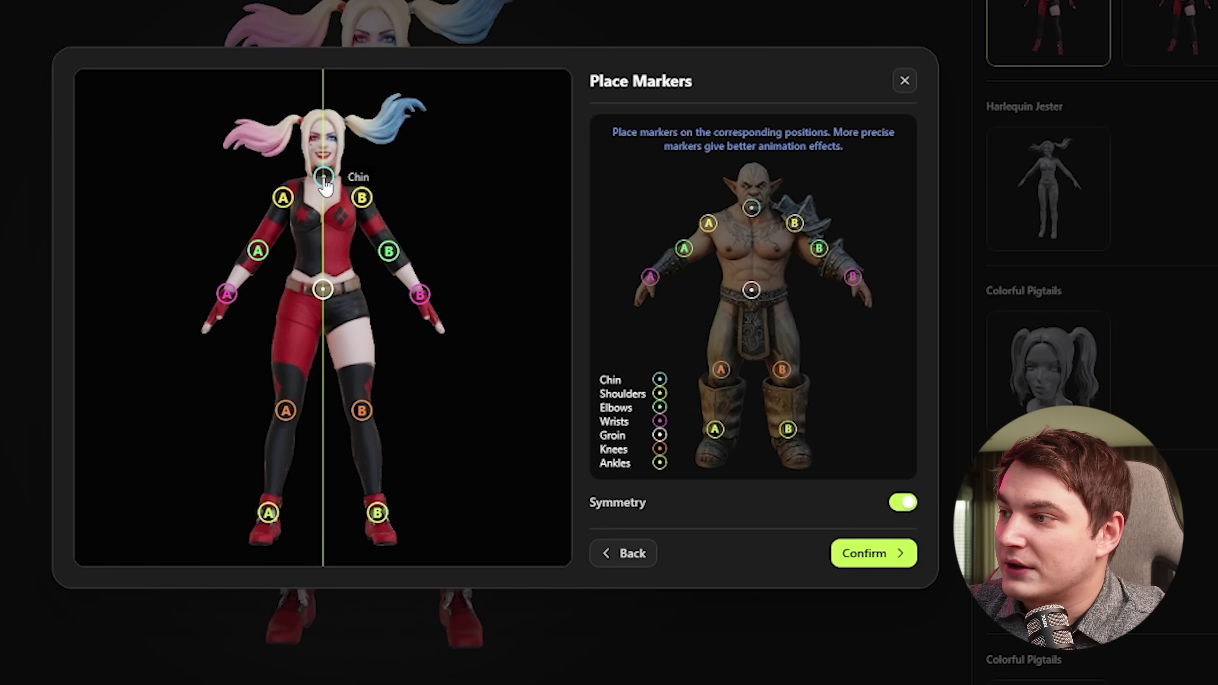
drag(320, 185, 320, 178)
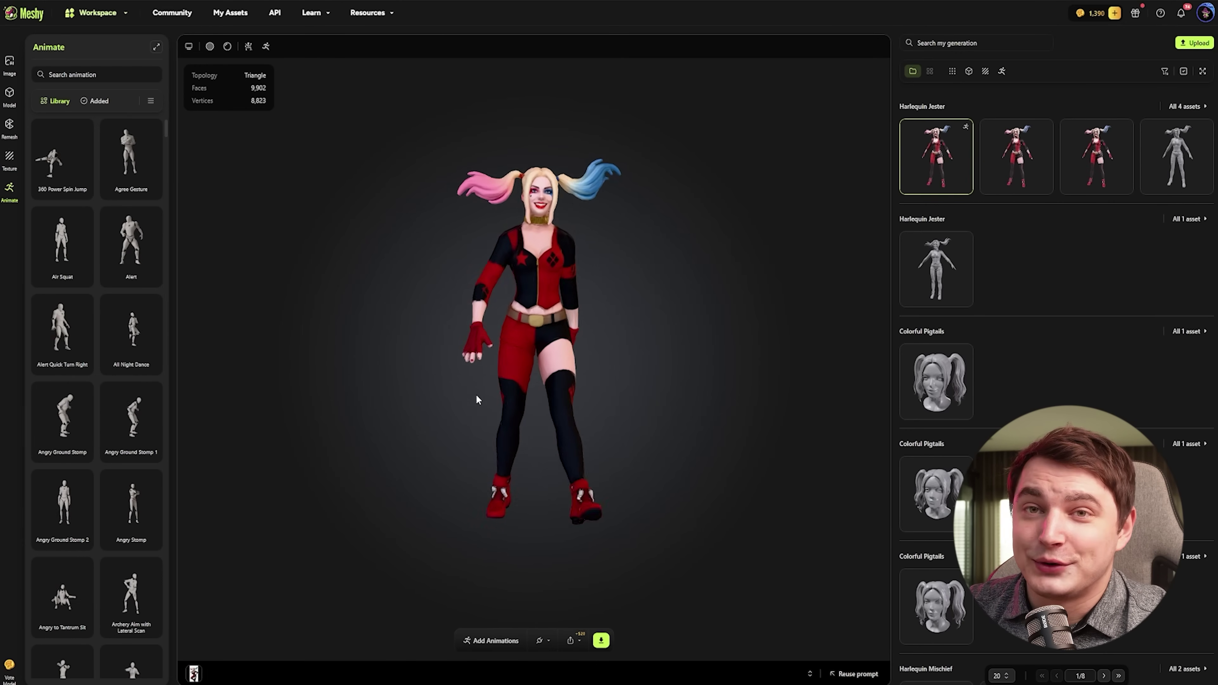
- Search the animation library for 'dance' and add Boom Dance to the character
click(492, 641)
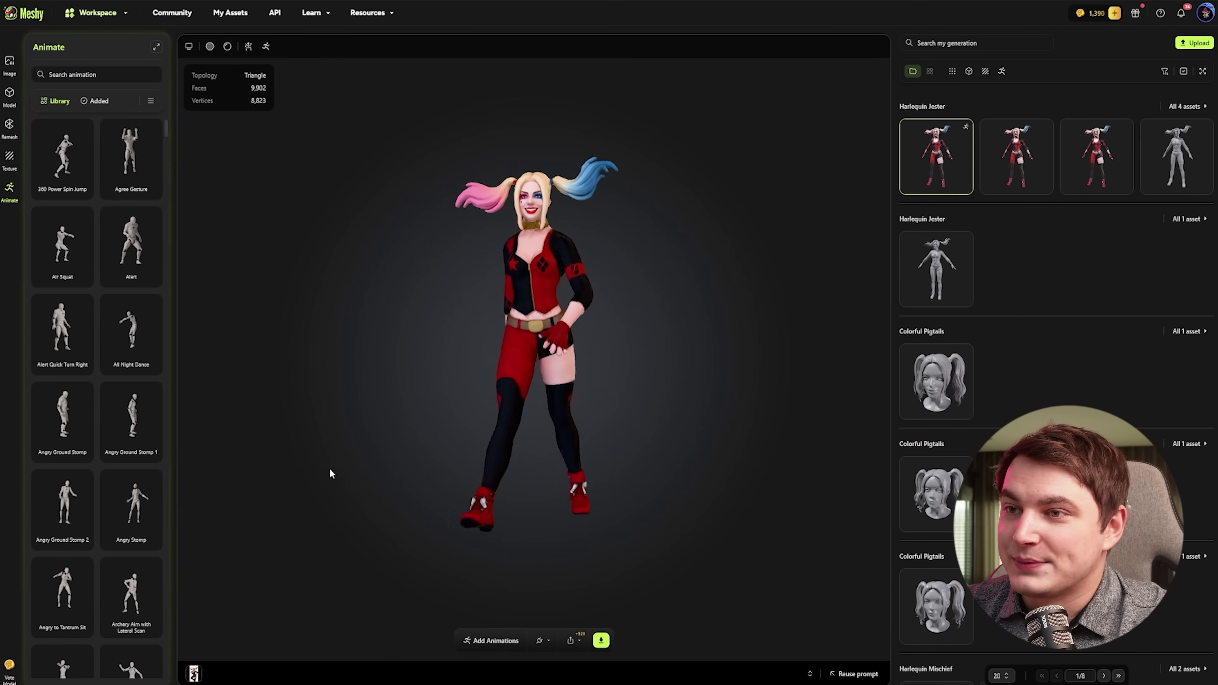
scroll(137, 365, down, 10)
click(91, 74)
text(dance)
click(66, 188)
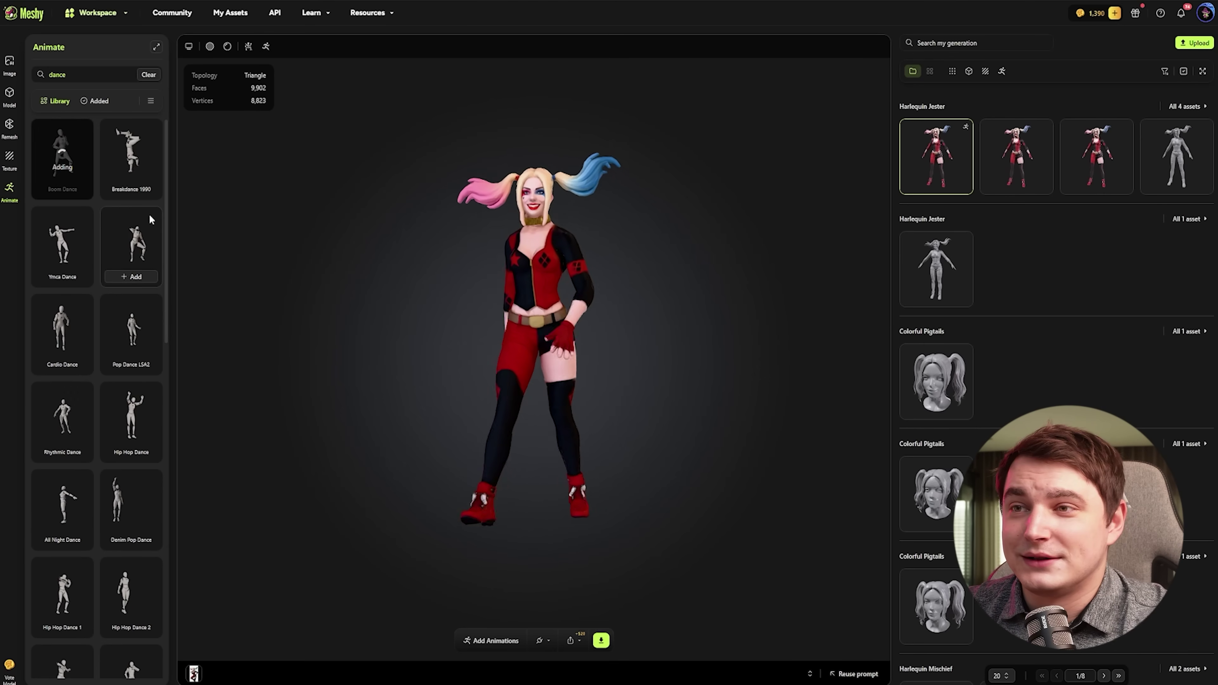